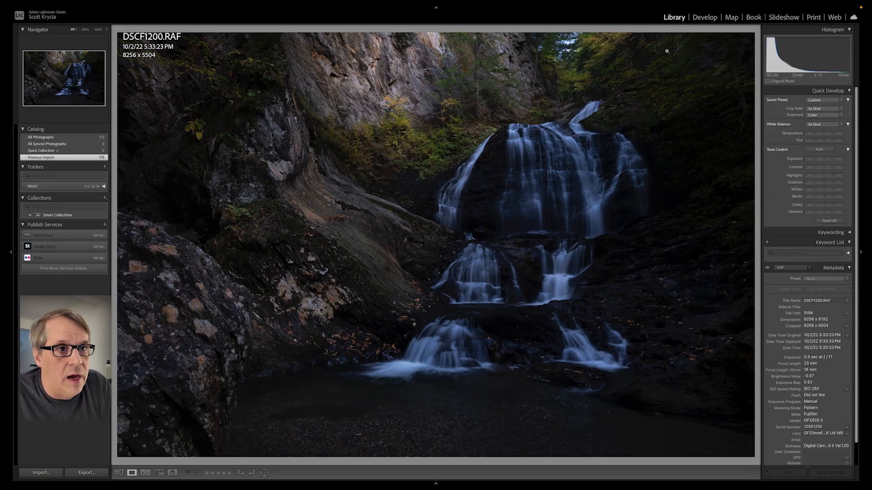
# Switch to developing the waterfall photo, raise its overall exposure to +0.85 and set the shadows to +100
pyautogui.click(706, 18)
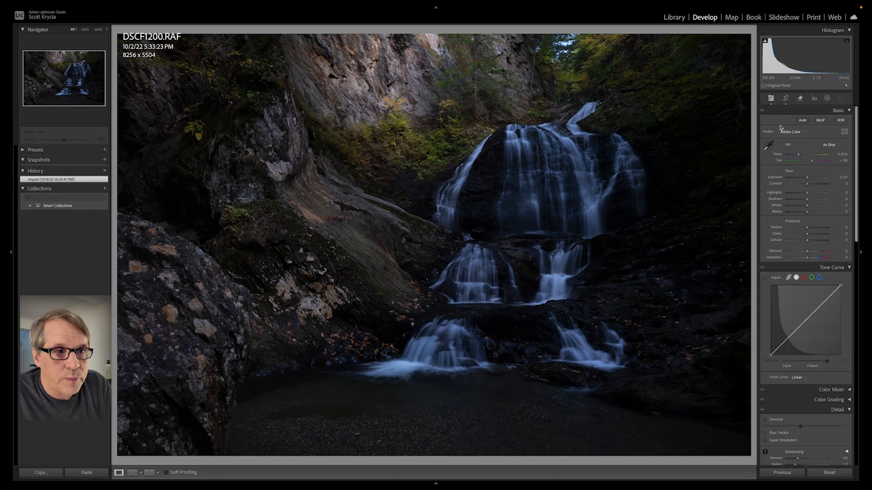
pyautogui.click(807, 178)
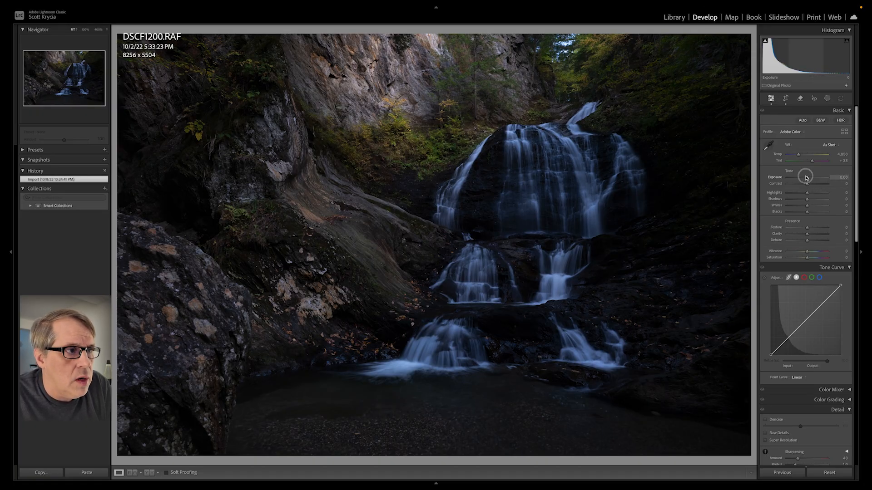
pyautogui.moveTo(806, 178); pyautogui.dragTo(832, 206)
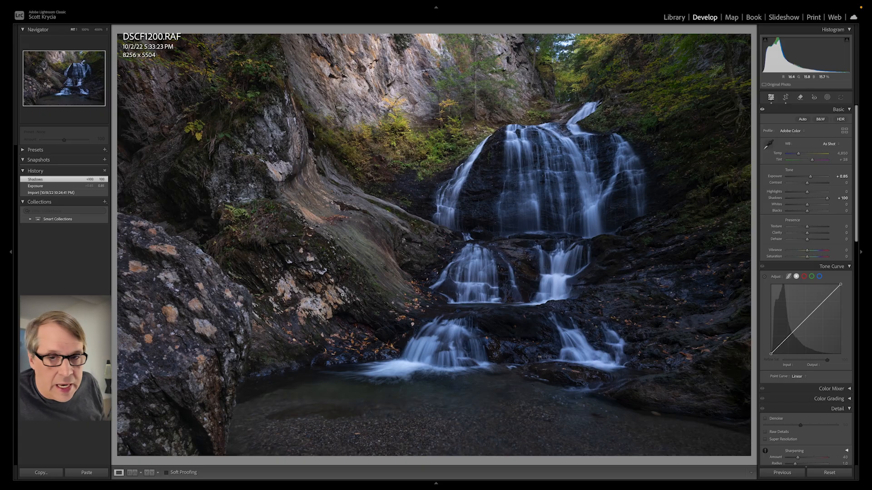
# Crop the photo to 7632 x 5088, keeping the as-shot aspect and trimming the dark foreground water and outer edges
pyautogui.press('r')
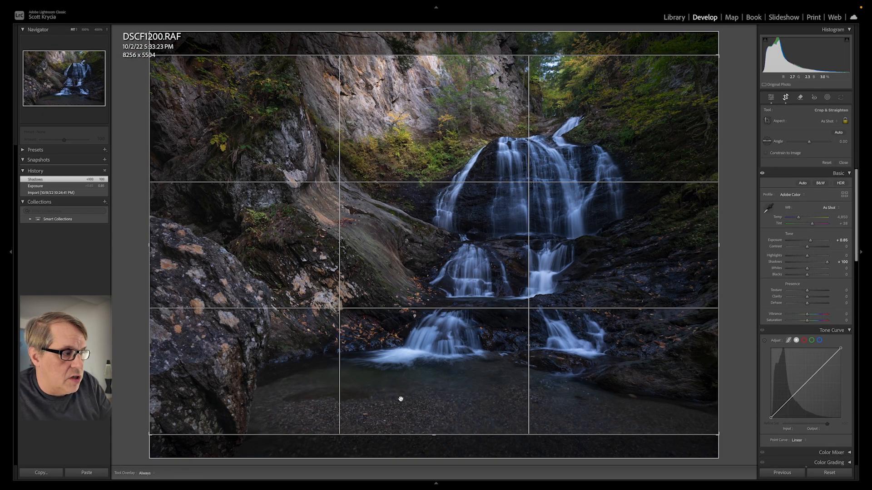
pyautogui.moveTo(418, 434); pyautogui.dragTo(417, 421)
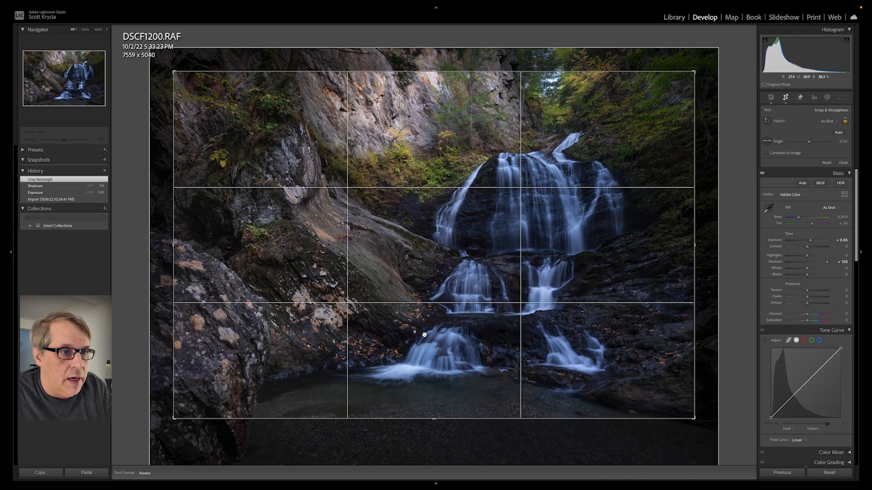
pyautogui.moveTo(437, 418); pyautogui.dragTo(439, 413)
pyautogui.moveTo(465, 387); pyautogui.dragTo(470, 390)
pyautogui.moveTo(440, 78); pyautogui.dragTo(439, 70)
pyautogui.moveTo(468, 144); pyautogui.dragTo(476, 158)
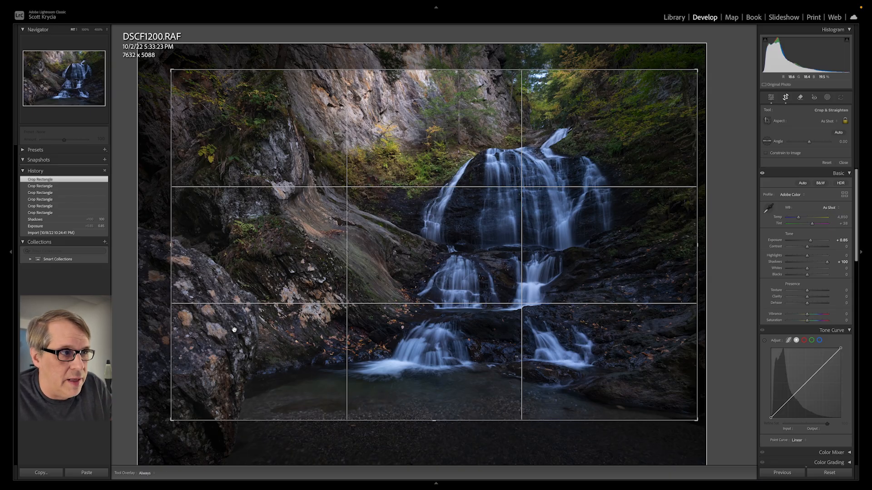
pyautogui.press('Return')
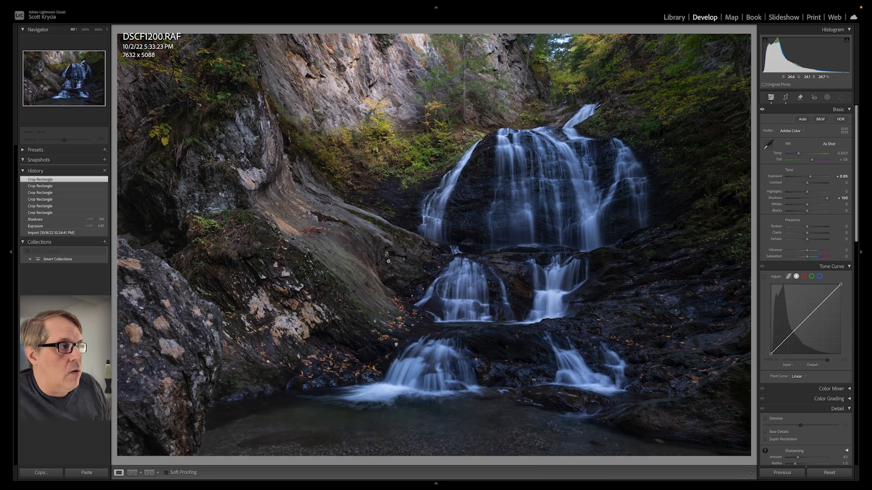
# Straighten the cropped photo by setting the crop angle to 0.80
pyautogui.press('r')
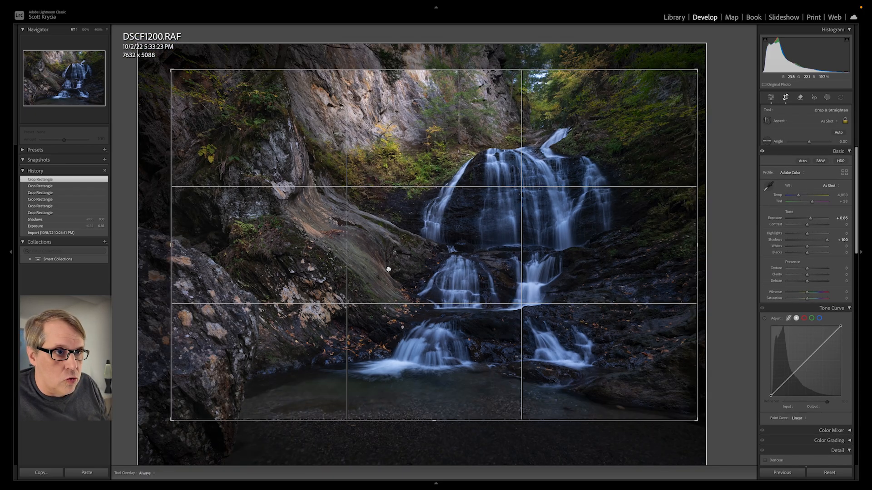
pyautogui.click(840, 142)
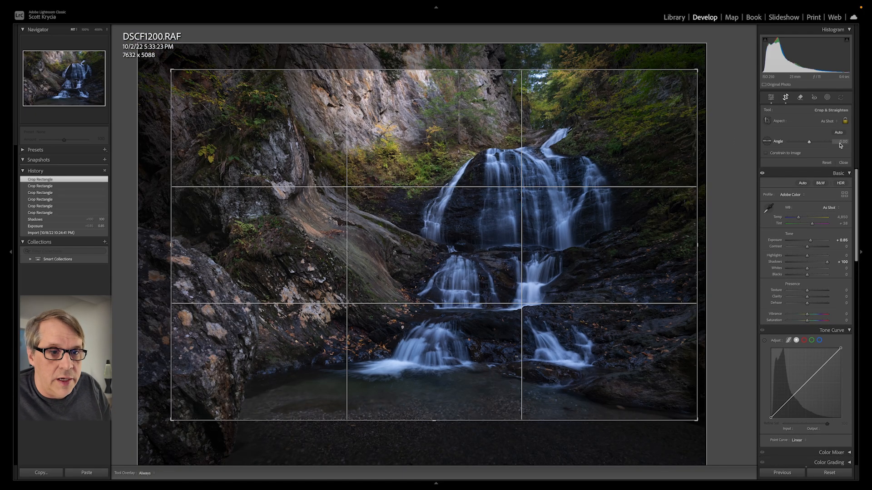
pyautogui.press('Up')
pyautogui.press('Up')
pyautogui.press('Up')
pyautogui.press('Up')
pyautogui.press('Up')
pyautogui.press('Up')
pyautogui.press('Up')
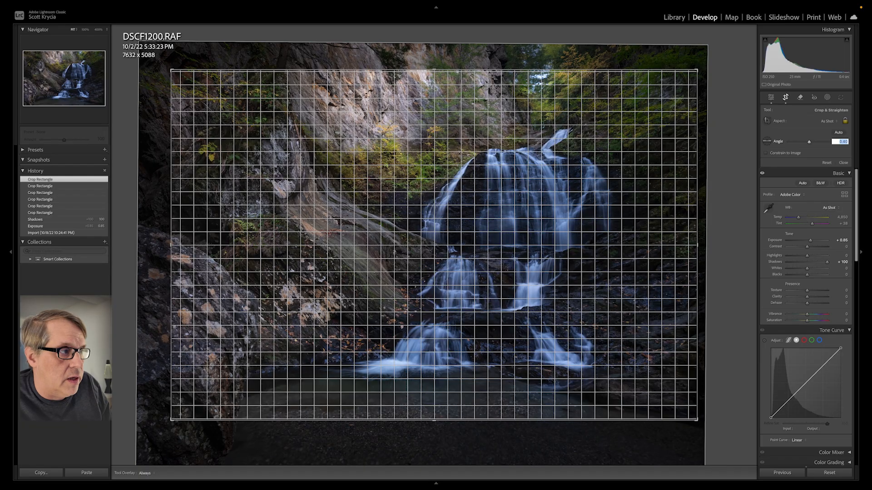
pyautogui.press('Up')
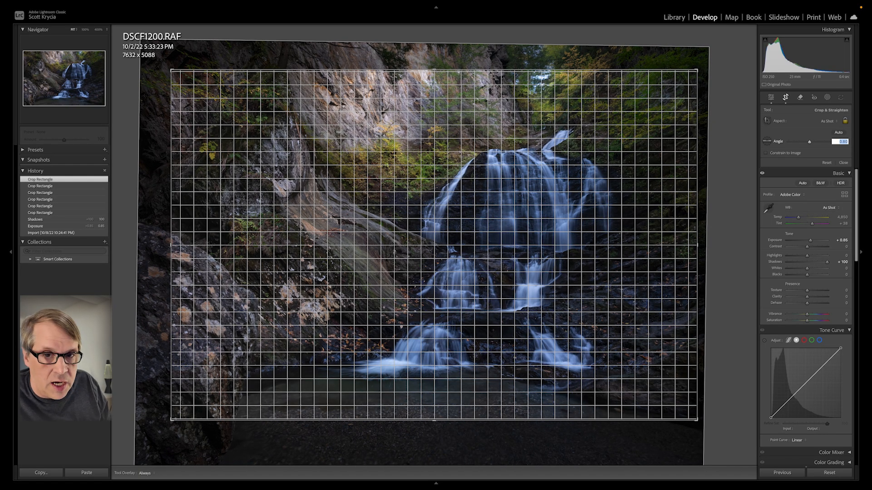
pyautogui.press('Return')
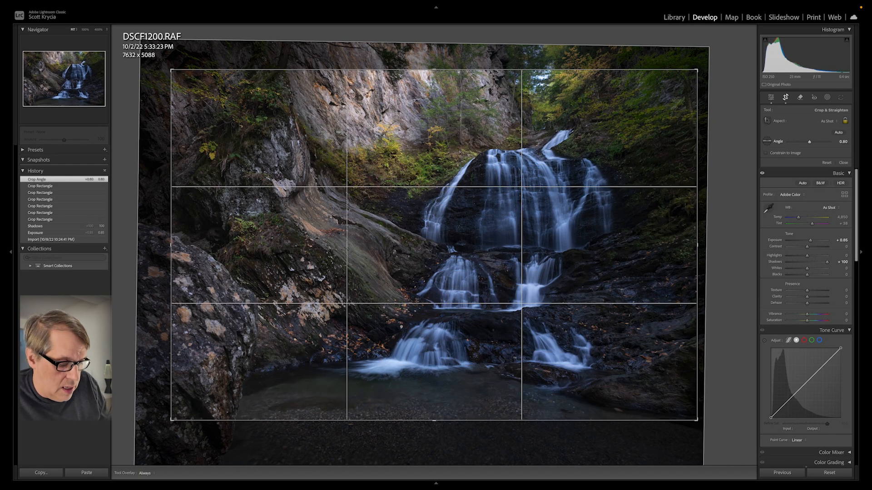
pyautogui.press('r')
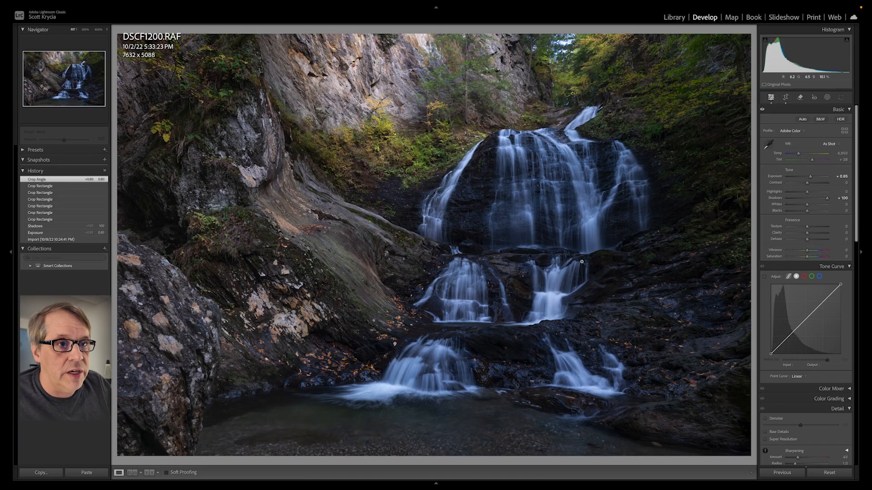
# Warm the photo's white balance by setting the temperature to 6,407
pyautogui.moveTo(798, 153)
pyautogui.mouseDown()
pyautogui.moveTo(807, 157)
pyautogui.moveTo(792, 157)
pyautogui.moveTo(806, 161)
pyautogui.mouseUp()
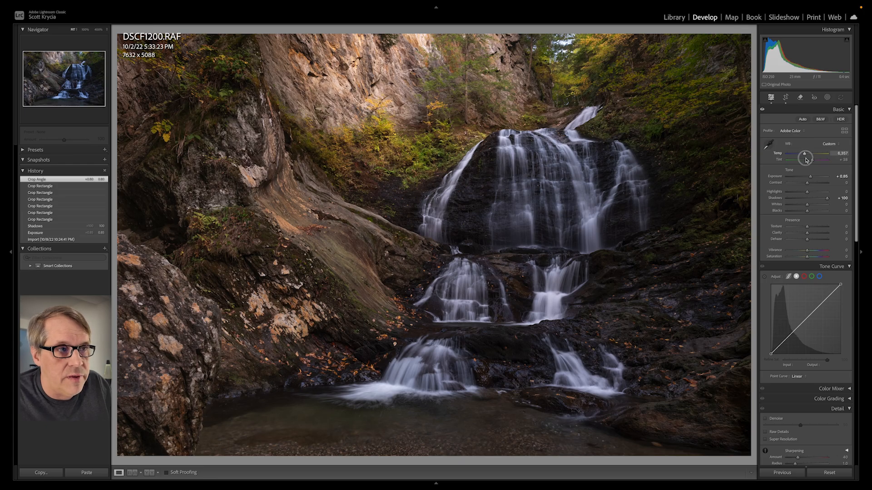
pyautogui.moveTo(806, 159); pyautogui.dragTo(805, 160)
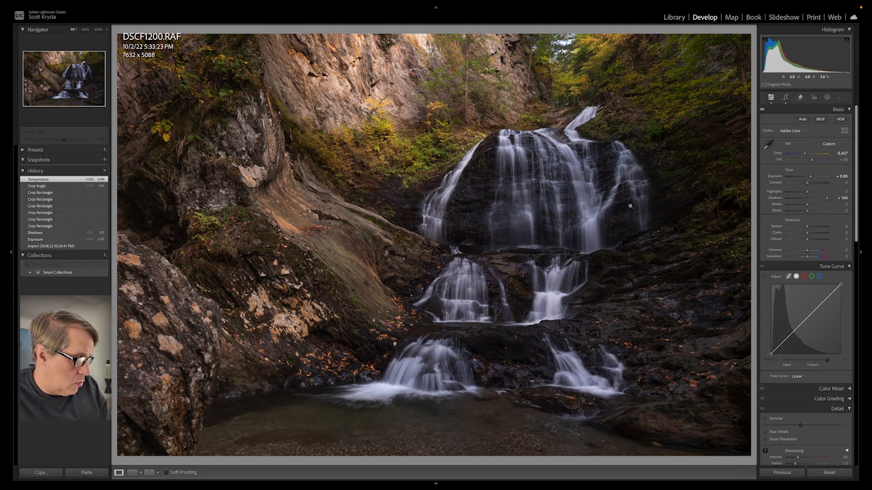
# Set the photo's crop angle to 1.21 and apply the crop
pyautogui.press('r')
pyautogui.click(844, 141)
pyautogui.write('1.21')
pyautogui.press('Return')
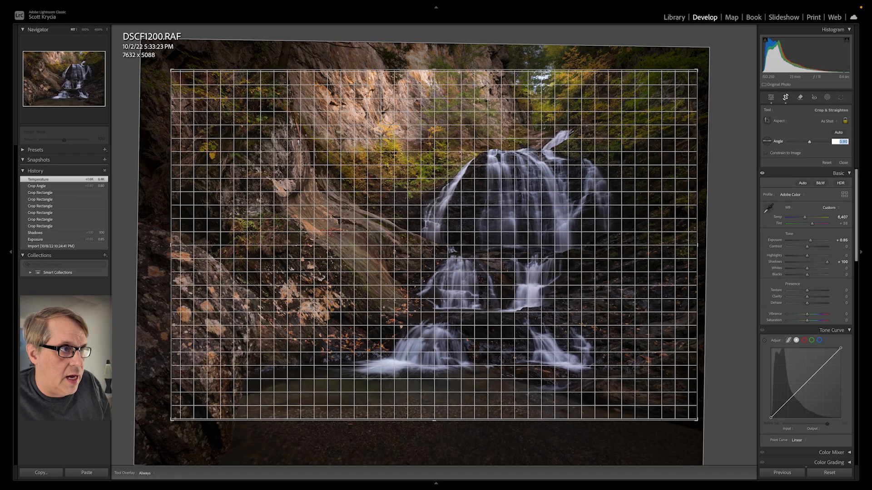
pyautogui.press('Return')
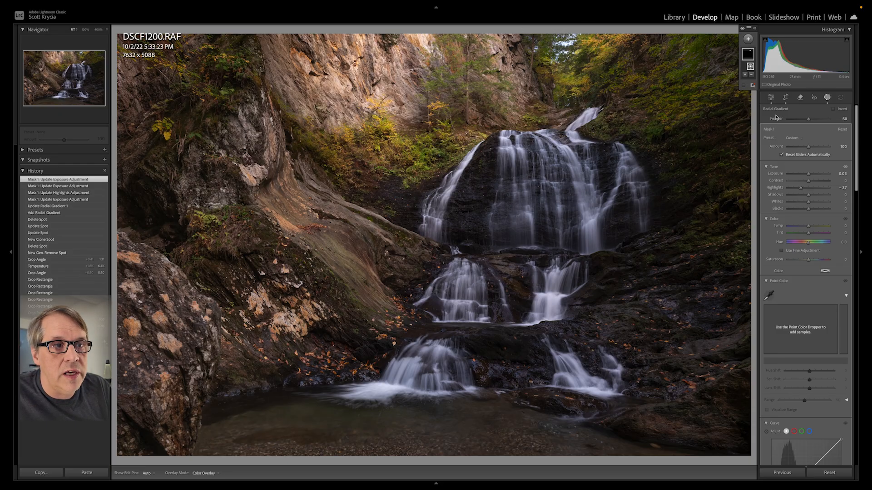
# Adjust the photo's global tone to Highlights +42, Shadows +73, Whites +6 and Blacks +2
pyautogui.click(771, 97)
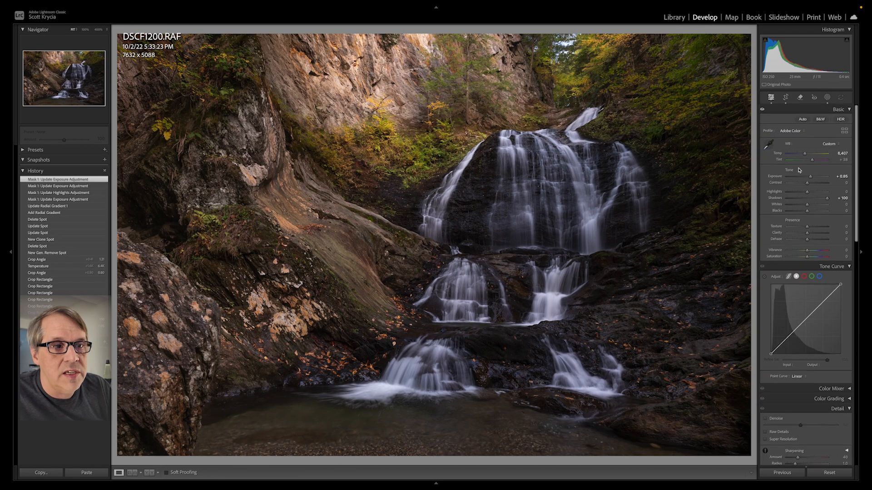
pyautogui.moveTo(807, 191); pyautogui.dragTo(808, 212)
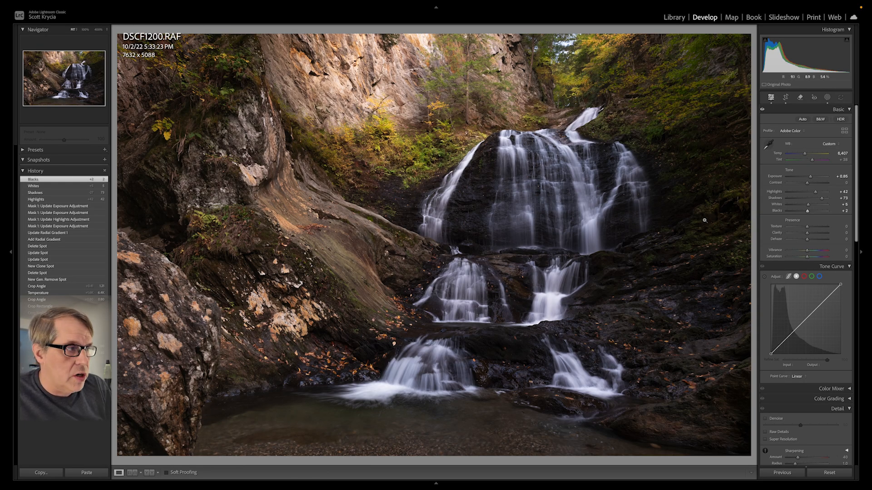
# Add a brush mask and paint it over the dark rocks right of the waterfall and the foreground pool
pyautogui.click(828, 98)
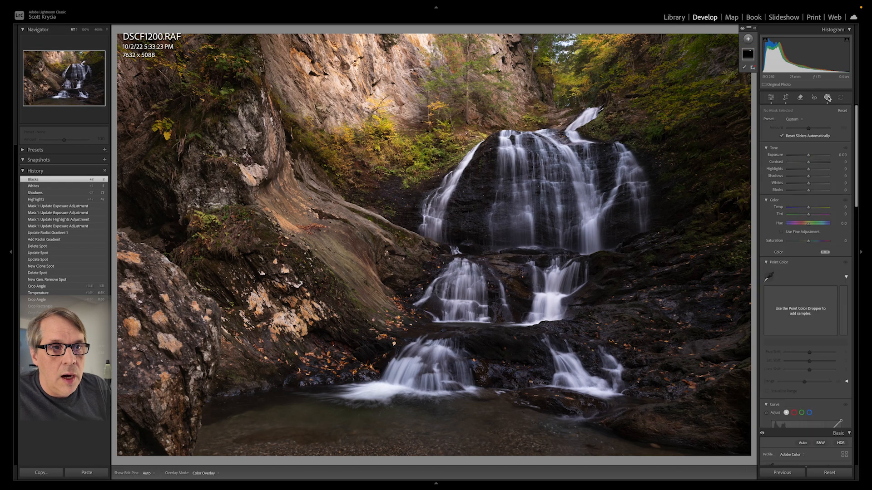
pyautogui.click(748, 39)
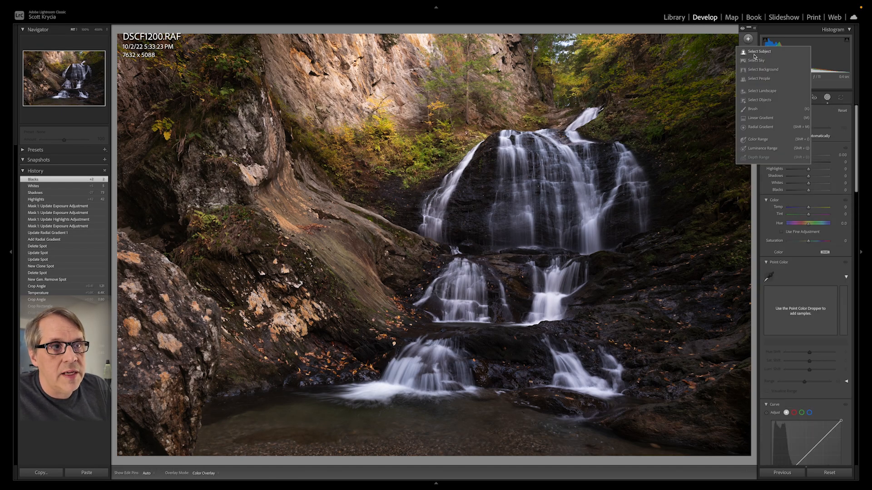
pyautogui.click(760, 109)
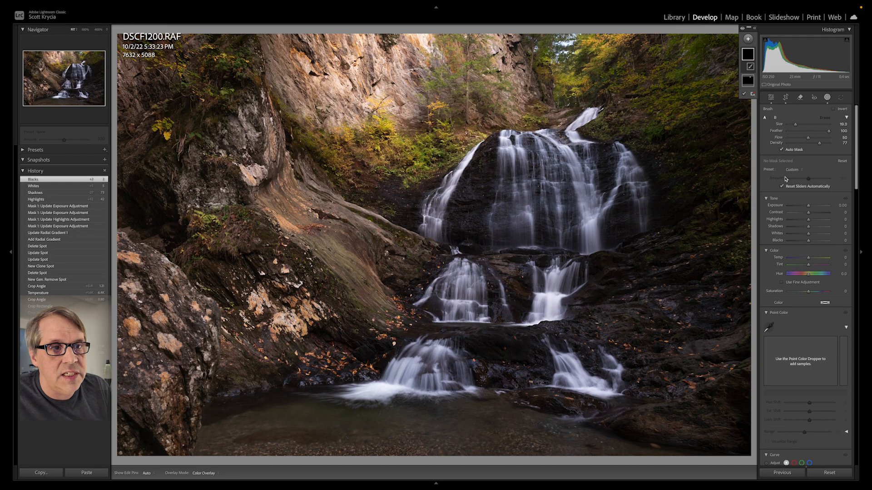
pyautogui.moveTo(654, 132)
pyautogui.mouseDown()
pyautogui.moveTo(637, 146)
pyautogui.moveTo(663, 156)
pyautogui.moveTo(704, 136)
pyautogui.moveTo(698, 203)
pyautogui.moveTo(710, 217)
pyautogui.moveTo(663, 272)
pyautogui.moveTo(664, 302)
pyautogui.moveTo(705, 327)
pyautogui.moveTo(670, 357)
pyautogui.moveTo(702, 405)
pyautogui.moveTo(744, 419)
pyautogui.moveTo(723, 260)
pyautogui.moveTo(710, 321)
pyautogui.moveTo(646, 419)
pyautogui.moveTo(502, 445)
pyautogui.moveTo(201, 431)
pyautogui.mouseUp()
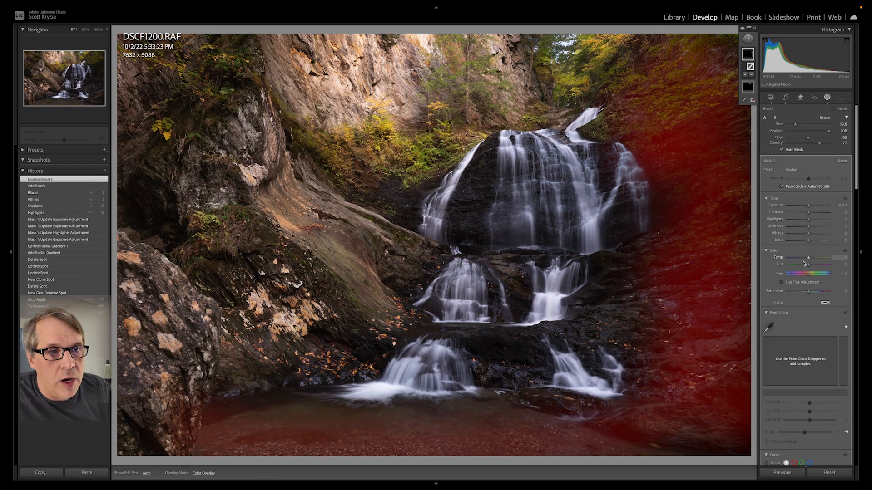
# Set the rock and pool mask to Exposure 1.39, Shadows 33, Temp -38 and Saturation 10
pyautogui.moveTo(811, 209); pyautogui.dragTo(818, 232)
pyautogui.moveTo(810, 292)
pyautogui.mouseDown()
pyautogui.moveTo(818, 299)
pyautogui.moveTo(811, 294)
pyautogui.mouseUp()
pyautogui.moveTo(815, 206); pyautogui.dragTo(821, 213)
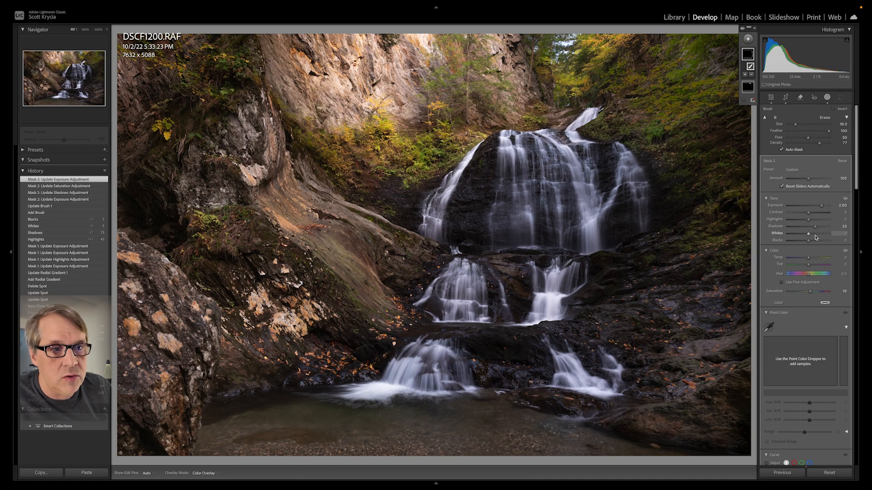
pyautogui.moveTo(808, 260)
pyautogui.mouseDown()
pyautogui.moveTo(853, 261)
pyautogui.moveTo(800, 258)
pyautogui.mouseUp()
pyautogui.moveTo(820, 207); pyautogui.dragTo(814, 208)
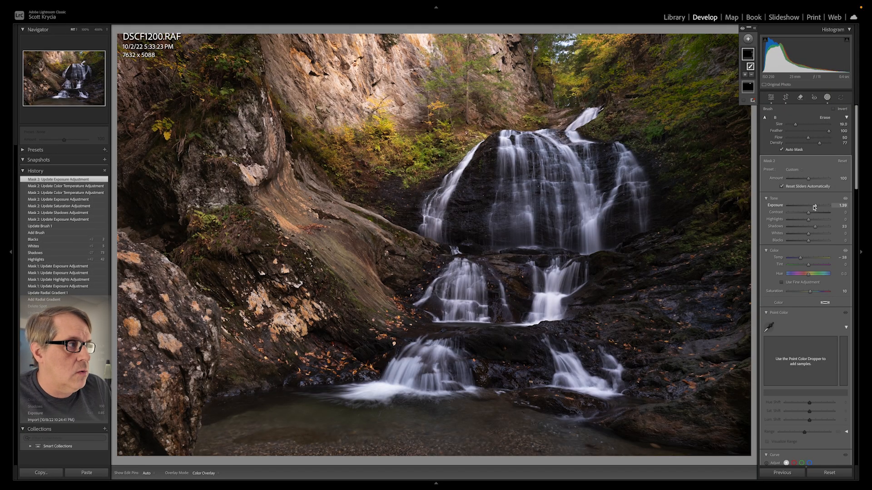
# Add a new brush mask and paint it over the yellow foliage below the cliff, left of the waterfall
pyautogui.click(749, 41)
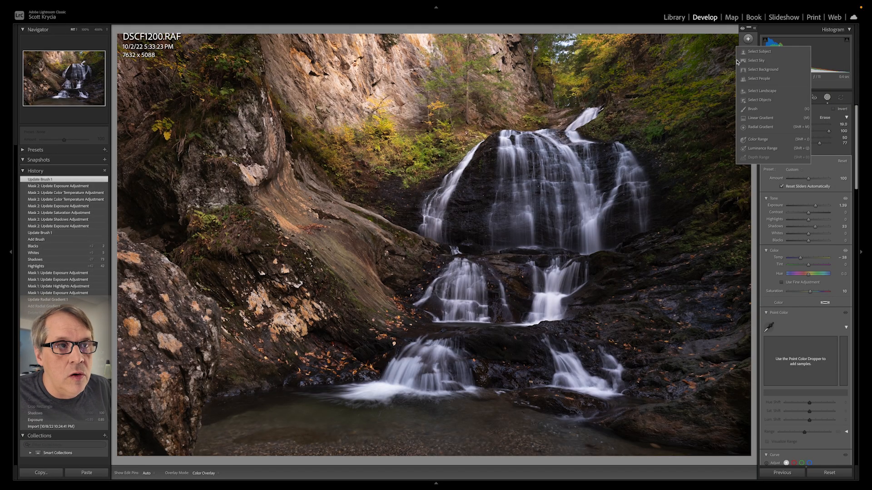
pyautogui.click(753, 109)
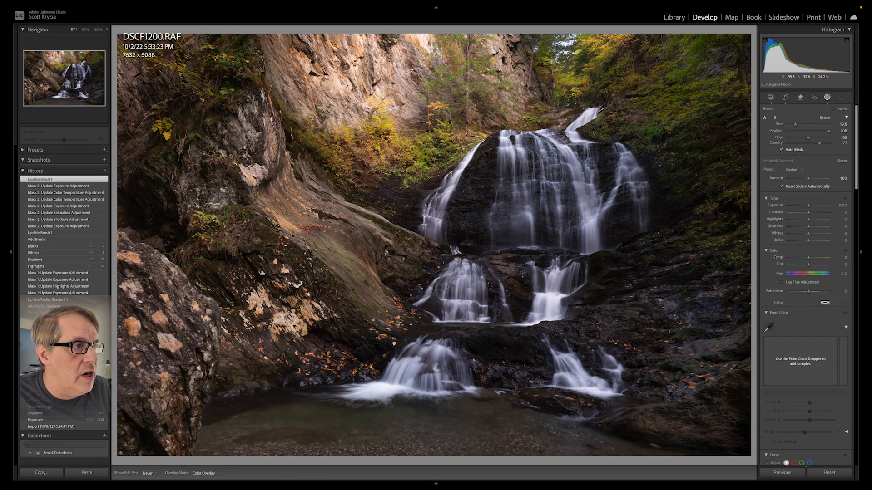
pyautogui.moveTo(388, 146)
pyautogui.mouseDown()
pyautogui.moveTo(416, 152)
pyautogui.moveTo(447, 137)
pyautogui.mouseUp()
pyautogui.moveTo(363, 136); pyautogui.dragTo(359, 141)
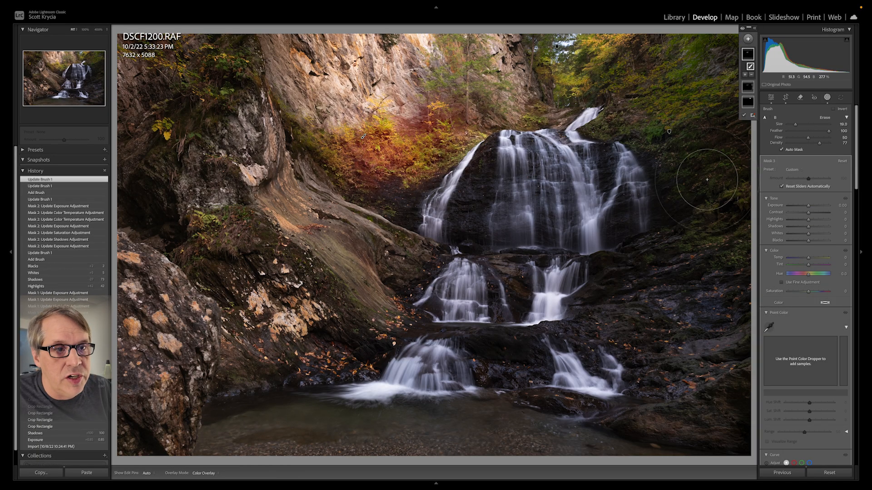
# Brighten and warm the foliage mask with Temp 54, Exposure 0.61 and Highlights 18
pyautogui.moveTo(809, 257); pyautogui.dragTo(819, 258)
pyautogui.moveTo(809, 205); pyautogui.dragTo(811, 209)
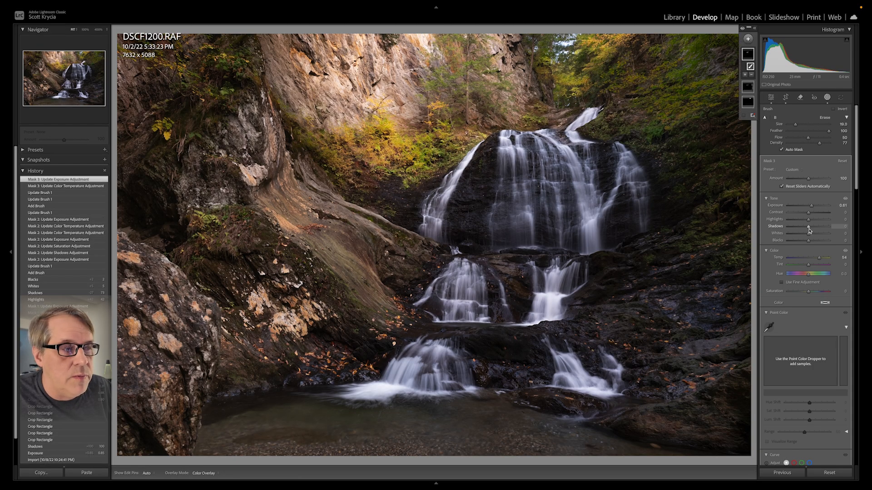
pyautogui.moveTo(808, 221)
pyautogui.mouseDown()
pyautogui.moveTo(819, 222)
pyautogui.moveTo(797, 227)
pyautogui.moveTo(812, 223)
pyautogui.mouseUp()
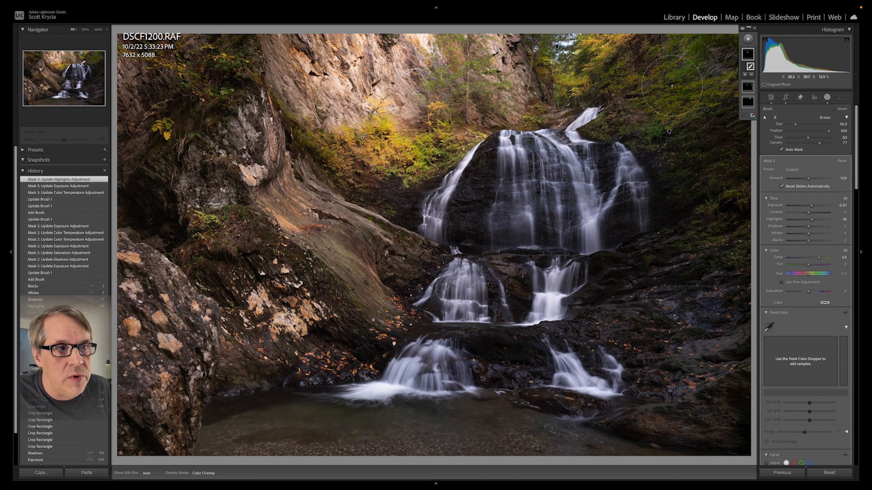
# Extend the foliage mask over the trees at the photo's upper right and set its Temp to 71 and Hue to -4.4
pyautogui.moveTo(673, 86)
pyautogui.mouseDown()
pyautogui.moveTo(685, 82)
pyautogui.moveTo(693, 92)
pyautogui.mouseUp()
pyautogui.moveTo(820, 258); pyautogui.dragTo(807, 277)
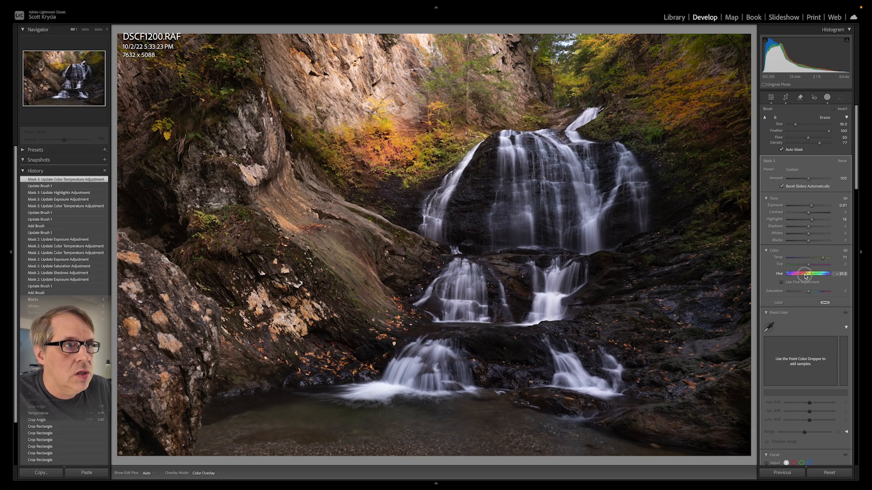
pyautogui.moveTo(805, 275); pyautogui.dragTo(808, 275)
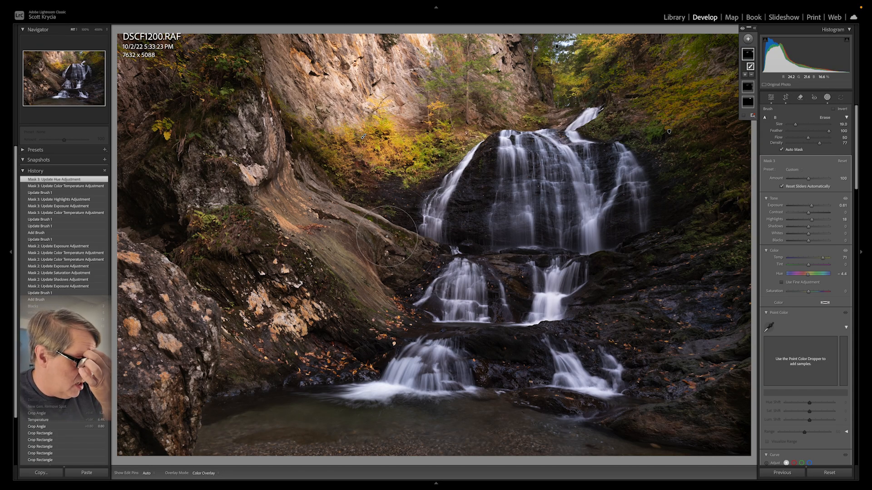
# Change the photo's crop aspect ratio to 1 x 1
pyautogui.press('r')
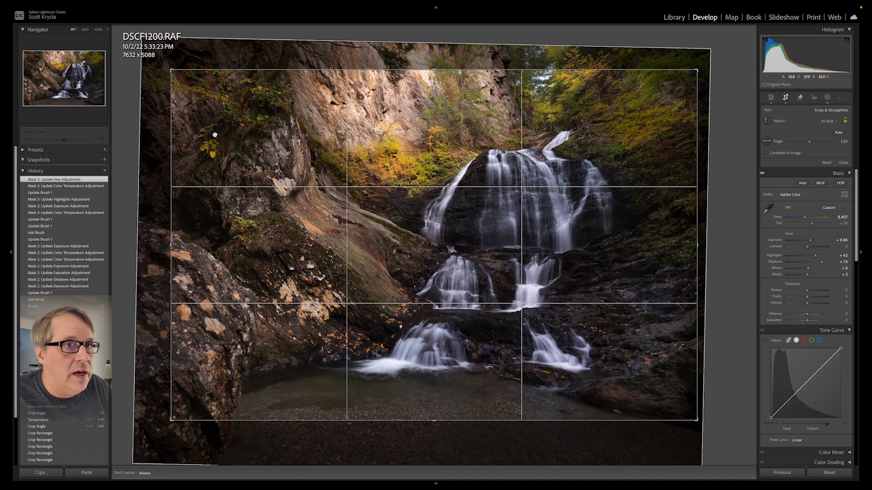
pyautogui.click(822, 123)
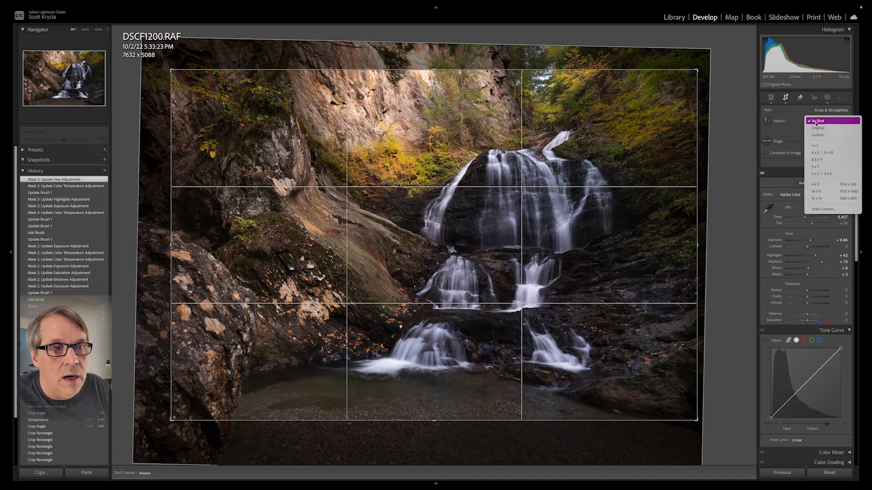
pyautogui.click(823, 145)
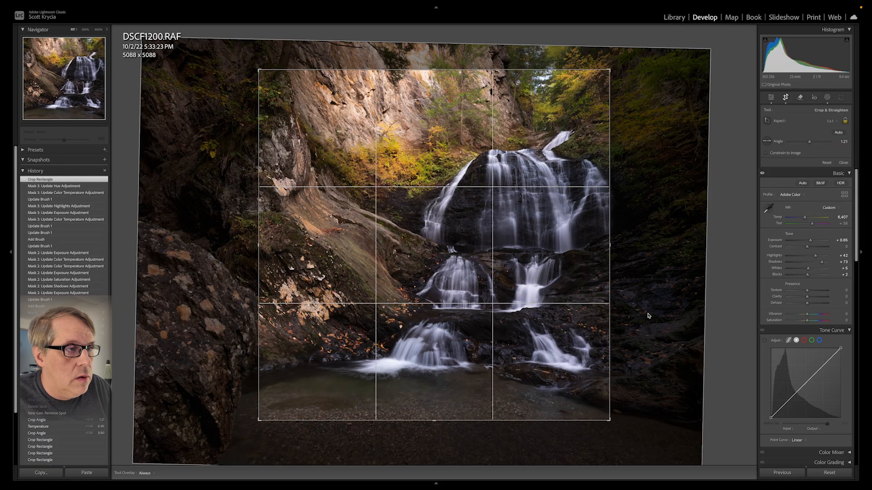
# Reposition the square crop around the waterfall, enlarge it to about 5563 x 5563 and apply it
pyautogui.moveTo(438, 282); pyautogui.dragTo(395, 251)
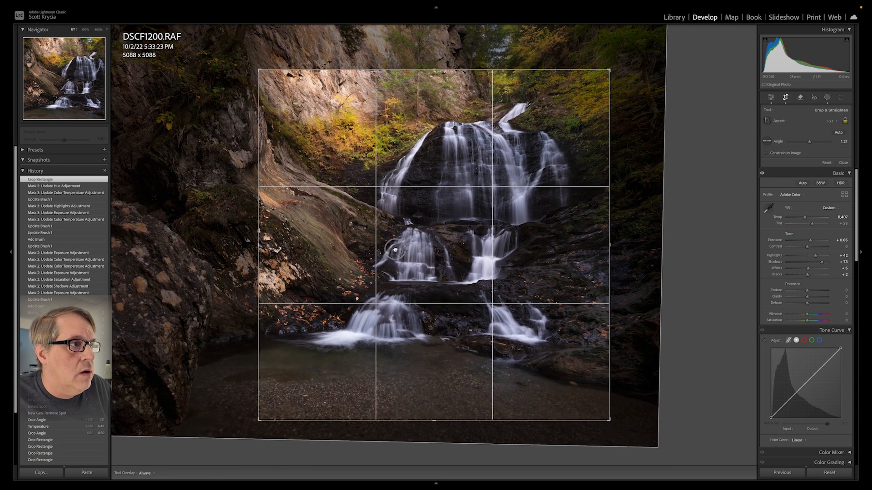
pyautogui.moveTo(433, 71); pyautogui.dragTo(434, 53)
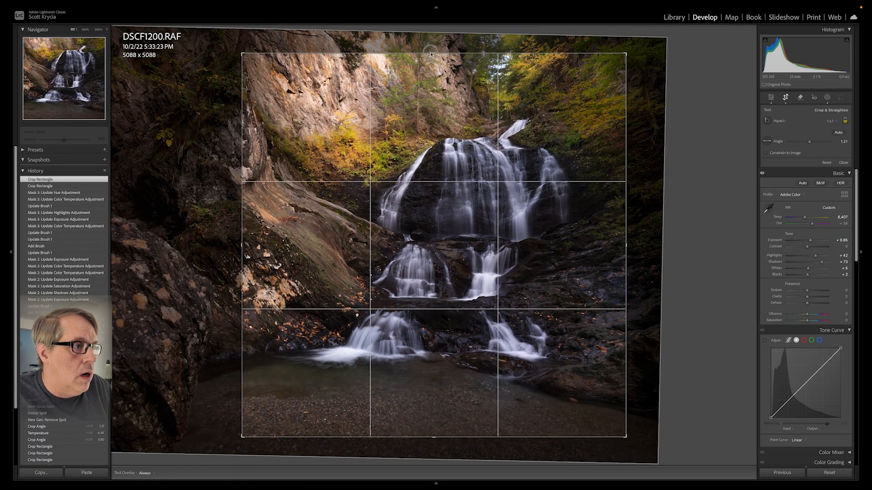
pyautogui.press('Return')
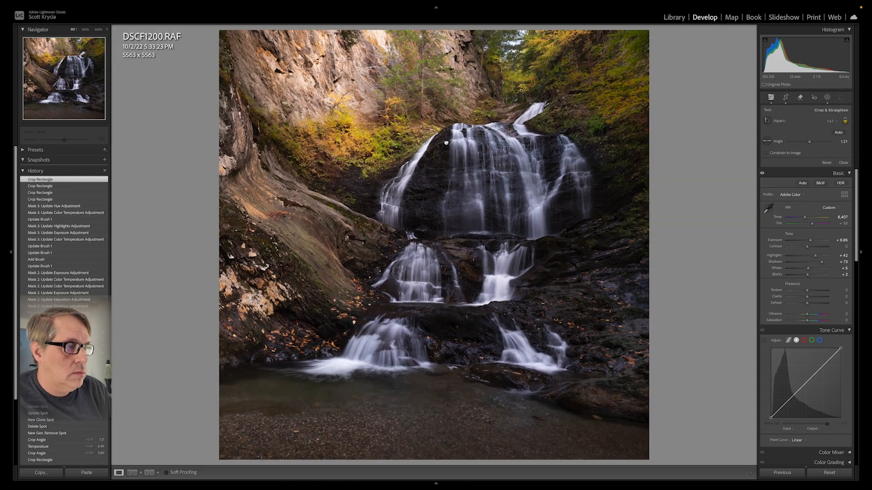
# Undo the square crop changes, going back to the As Shot landscape crop
pyautogui.hotkey('ctrl', 'z')
pyautogui.hotkey('ctrl', 'z')
pyautogui.hotkey('ctrl', 'z')
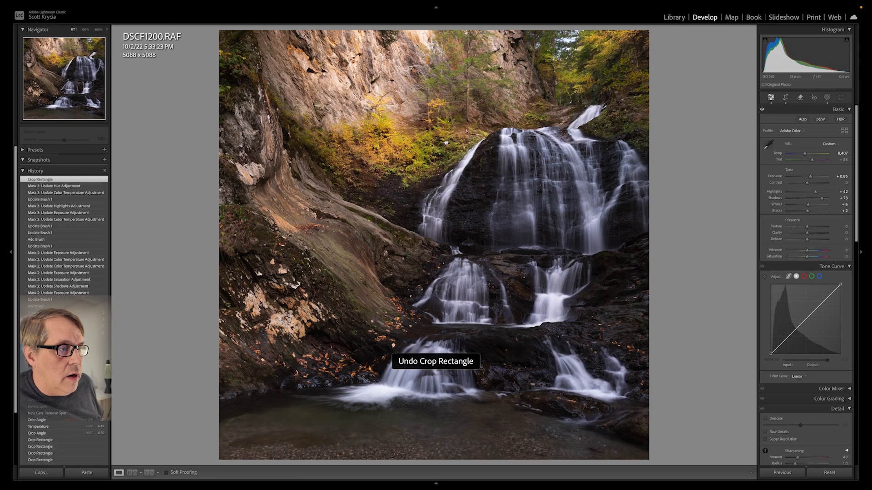
pyautogui.hotkey('ctrl', 'z')
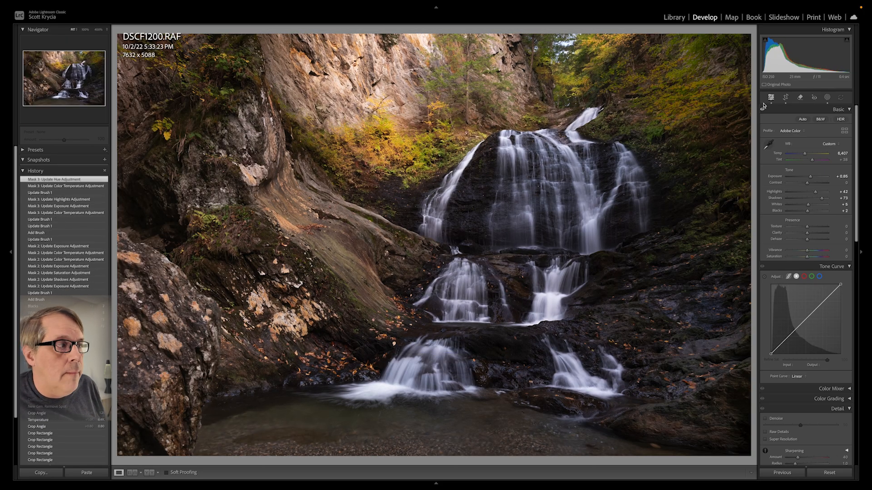
# Tighten the landscape crop to about 7487 x 4991 and shift the waterfall slightly up and right within the frame
pyautogui.press('r')
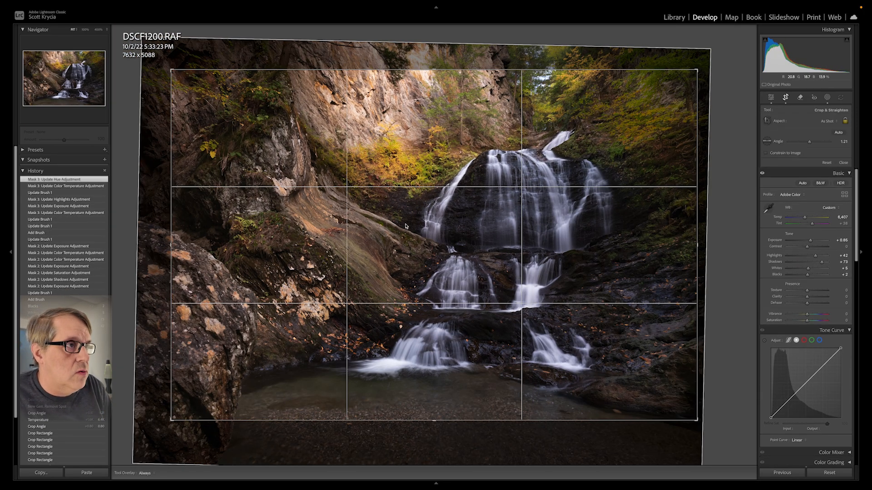
pyautogui.moveTo(455, 71); pyautogui.dragTo(455, 74)
pyautogui.moveTo(486, 159); pyautogui.dragTo(499, 149)
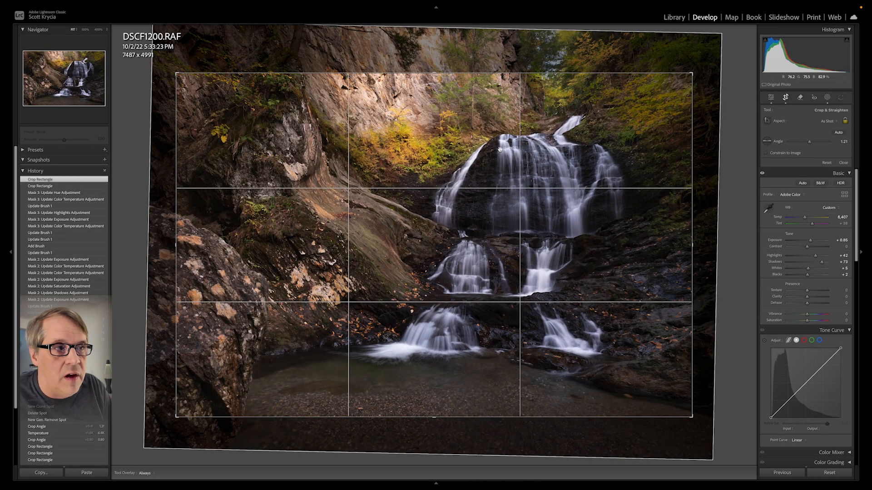
pyautogui.press('Return')
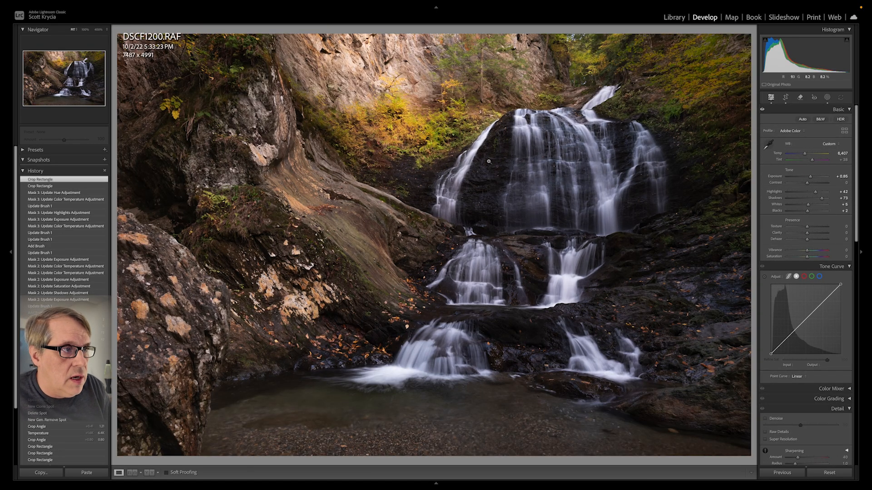
# Crop away the rocks left of the waterfall and set the crop aspect ratio to 2 x 3 / 4 x 6
pyautogui.press('r')
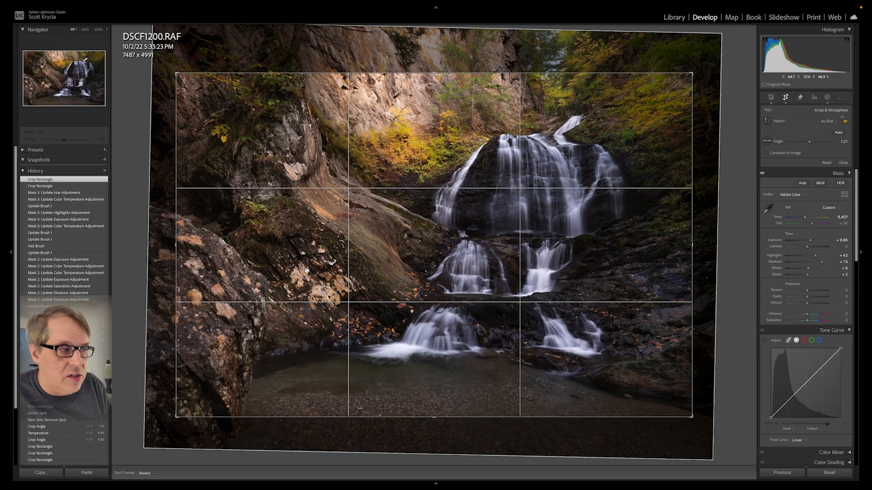
pyautogui.moveTo(176, 243); pyautogui.dragTo(263, 245)
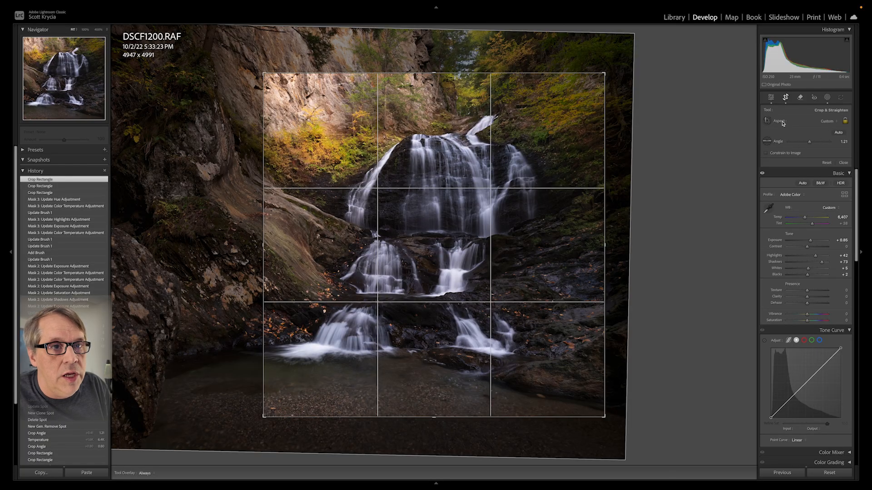
pyautogui.click(831, 121)
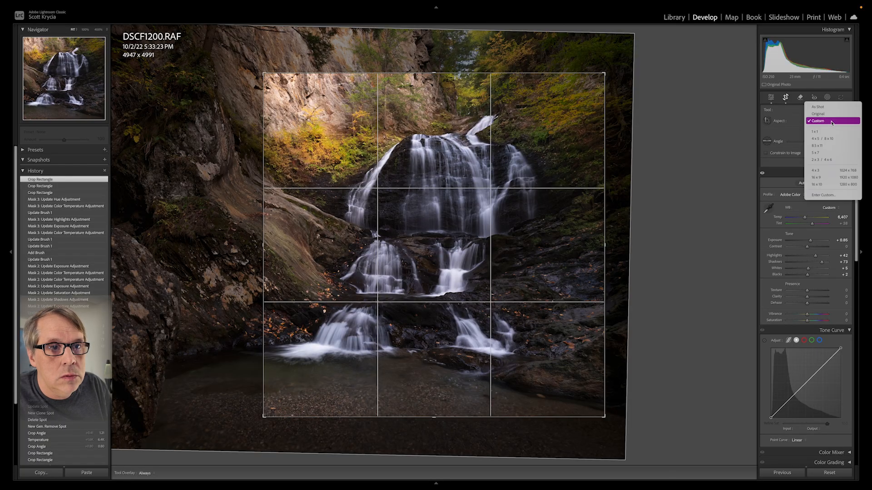
pyautogui.click(822, 160)
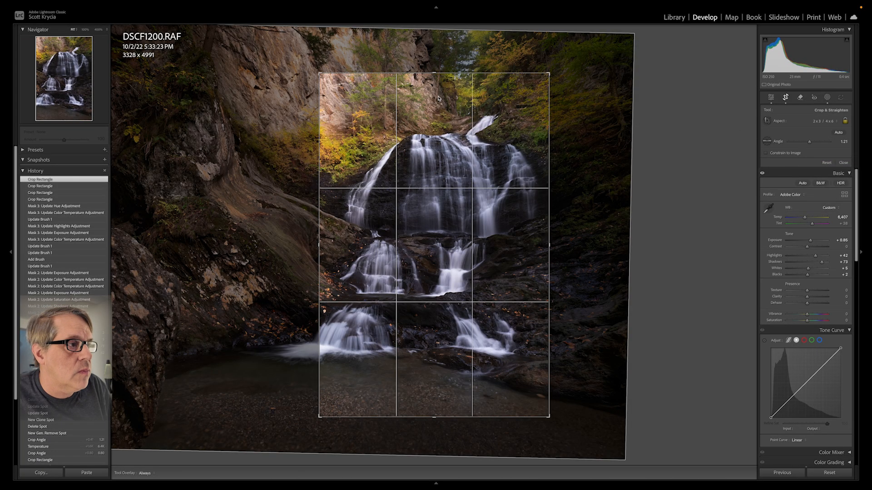
# Center the waterfall in the portrait crop, enlarge the crop to about 3720 x 5580 and apply it
pyautogui.moveTo(439, 179)
pyautogui.mouseDown()
pyautogui.moveTo(449, 186)
pyautogui.moveTo(448, 168)
pyautogui.mouseUp()
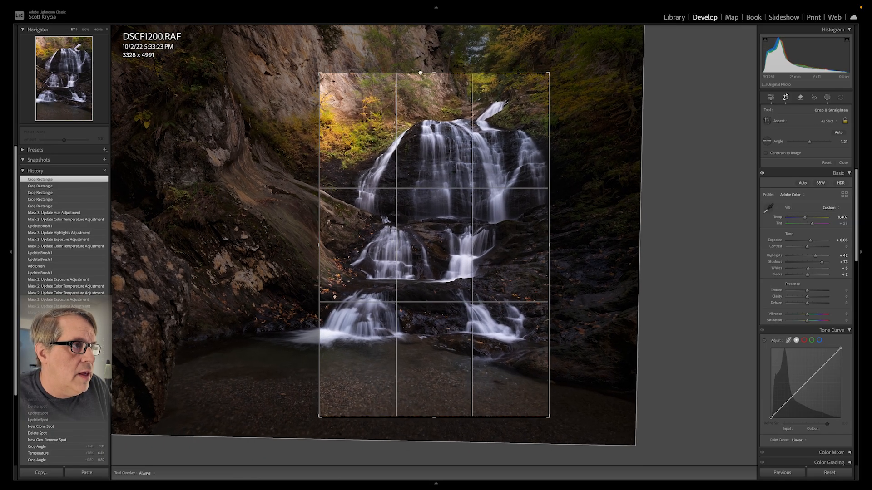
pyautogui.moveTo(433, 70); pyautogui.dragTo(434, 52)
pyautogui.moveTo(478, 142)
pyautogui.mouseDown()
pyautogui.moveTo(479, 152)
pyautogui.moveTo(471, 145)
pyautogui.mouseUp()
pyautogui.press('Return')
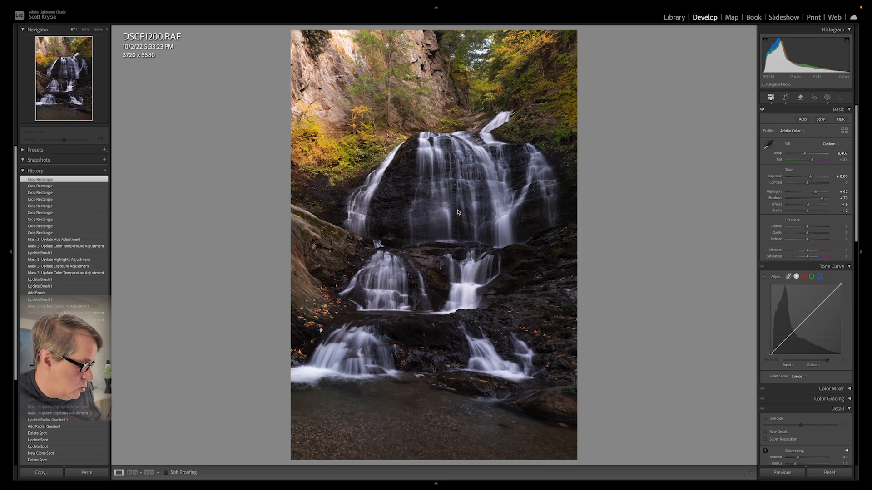
# Undo the portrait crop and the narrowing before it, going back to the landscape crop
pyautogui.hotkey('ctrl', 'z')
pyautogui.hotkey('ctrl', 'z')
pyautogui.hotkey('ctrl', 'z')
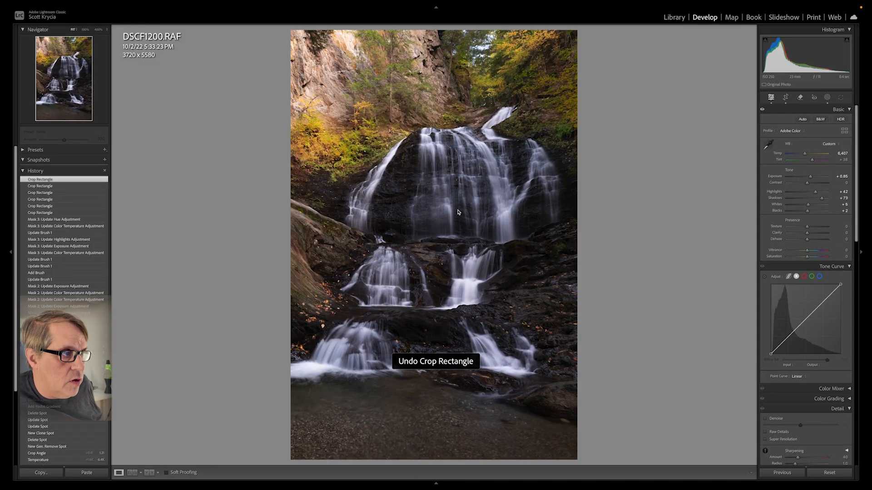
pyautogui.hotkey('ctrl', 'z')
pyautogui.hotkey('ctrl', 'z')
pyautogui.hotkey('ctrl', 'z')
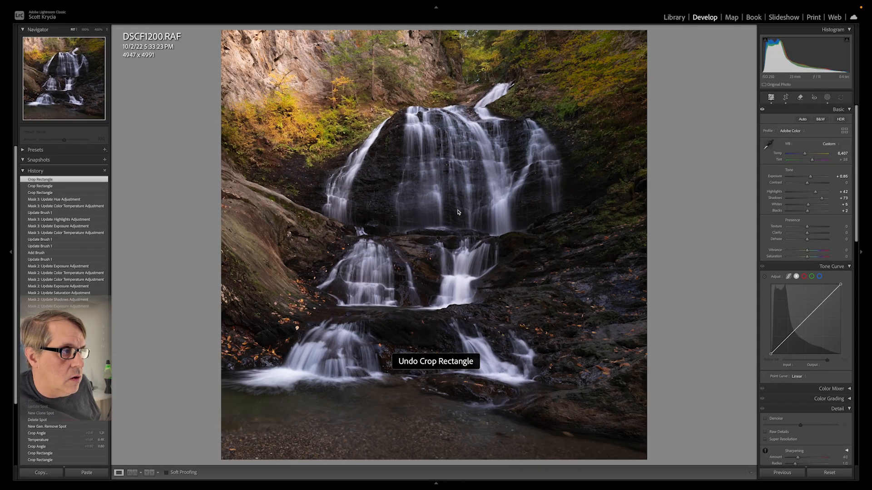
pyautogui.hotkey('ctrl', 'z')
pyautogui.hotkey('ctrl', 'z')
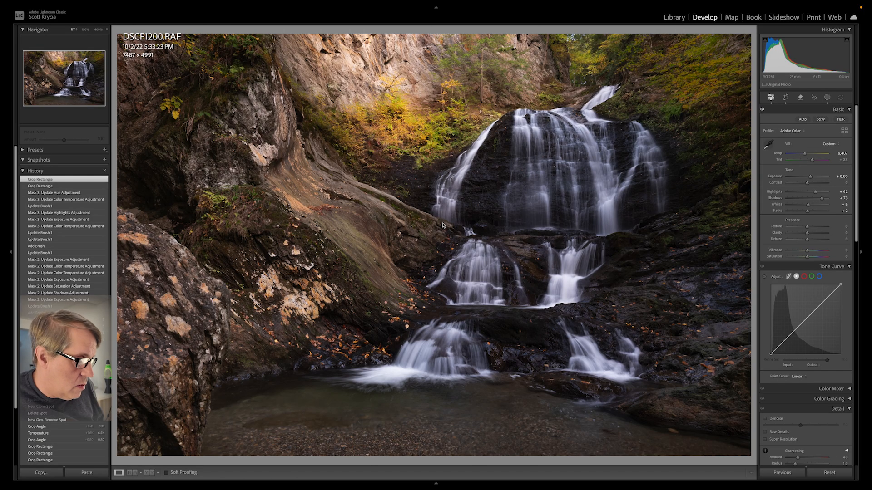
# Refine the landscape crop's size and position around the waterfall, ending at about 7482 x 4988
pyautogui.press('r')
pyautogui.moveTo(177, 243); pyautogui.dragTo(202, 242)
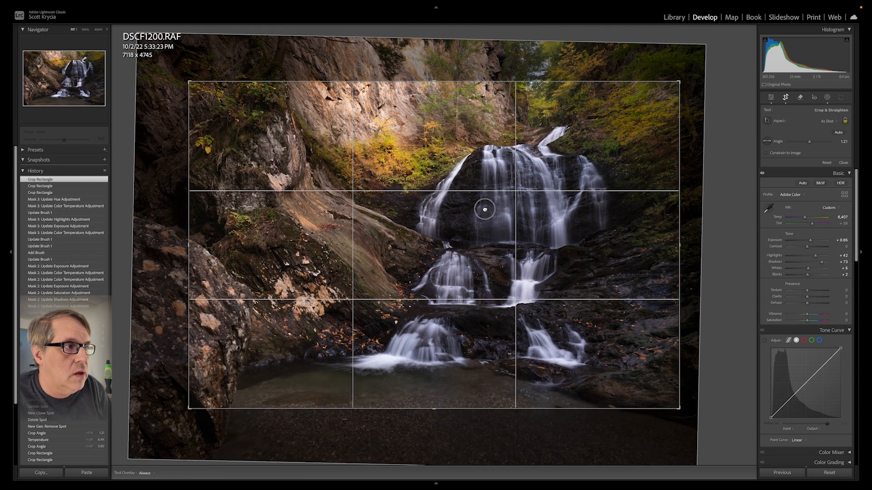
pyautogui.press('r')
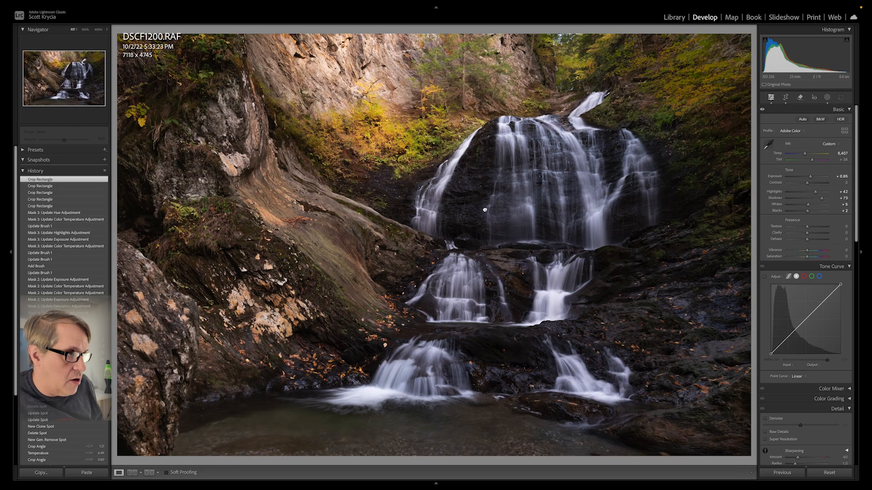
pyautogui.press('r')
pyautogui.moveTo(486, 83); pyautogui.dragTo(488, 66)
pyautogui.moveTo(519, 117); pyautogui.dragTo(524, 111)
pyautogui.press('r')
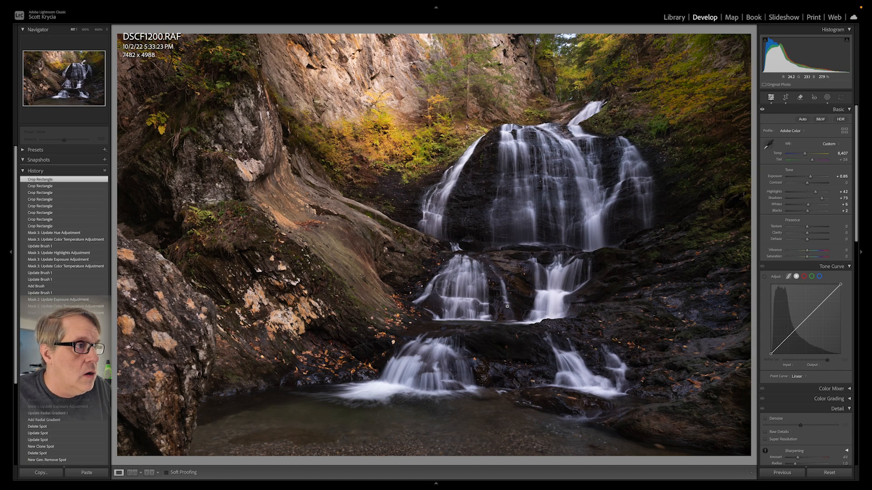
# Straighten the photo by setting the crop angle to 2.01
pyautogui.press('r')
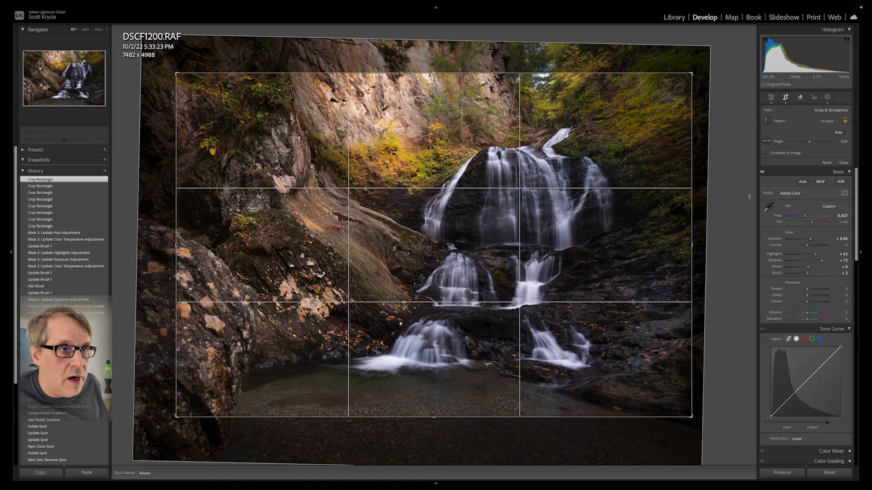
pyautogui.click(848, 143)
pyautogui.write('2.01')
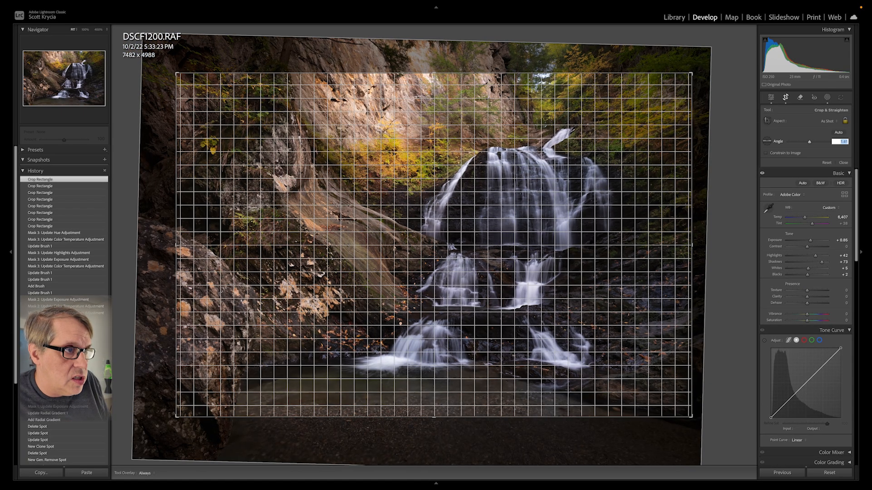
pyautogui.press('Return')
pyautogui.press('r')
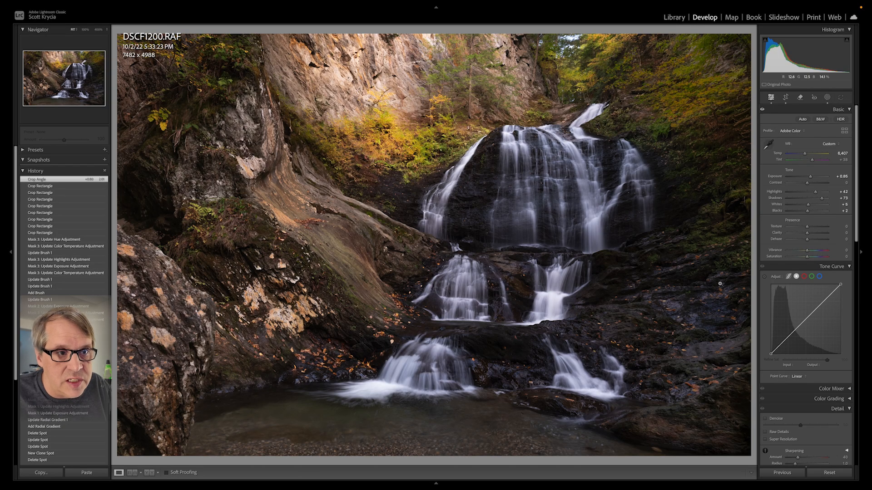
# Darken the photo's edges with a post-crop vignette Amount of -13
pyautogui.scroll(-5, 788, 327)
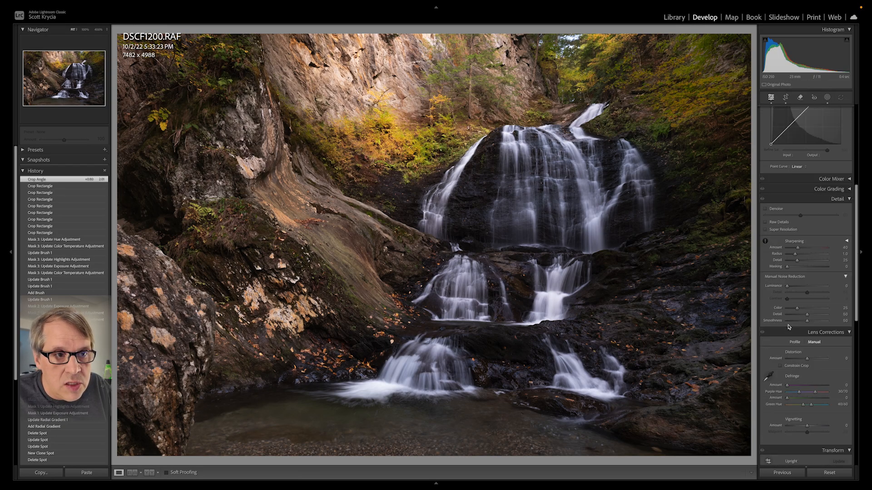
pyautogui.scroll(-6, 789, 327)
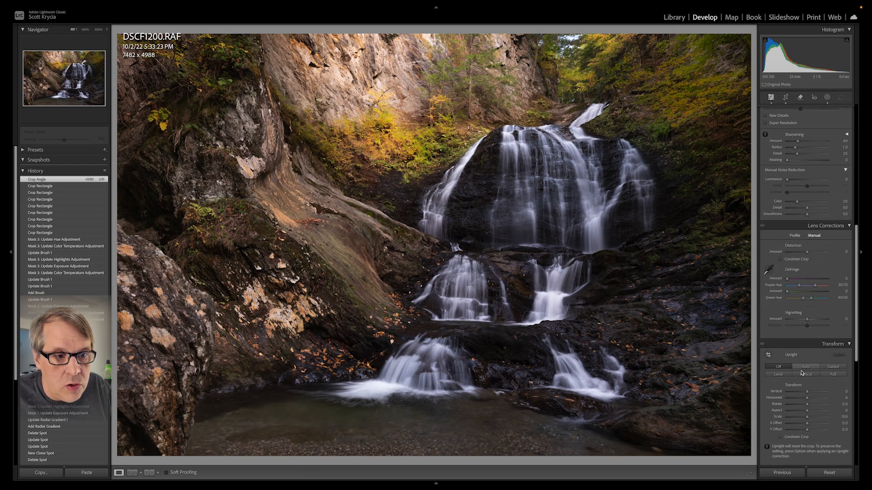
pyautogui.scroll(-8, 813, 377)
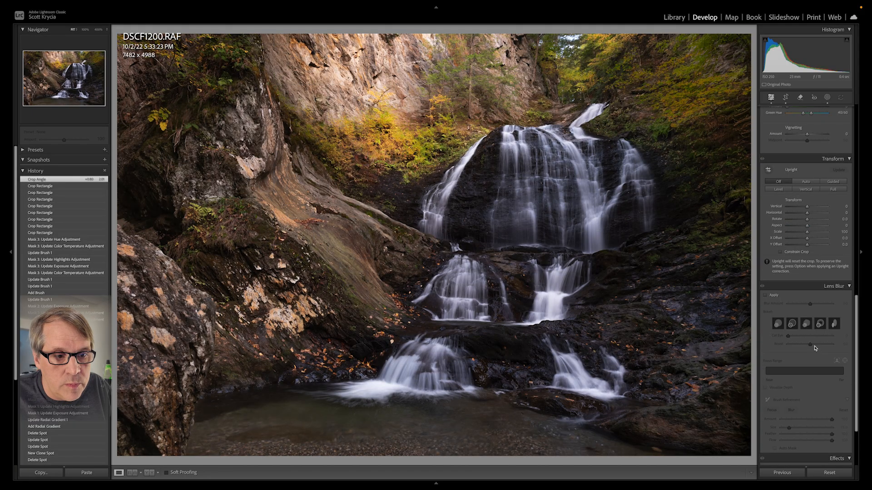
pyautogui.scroll(-1, 815, 348)
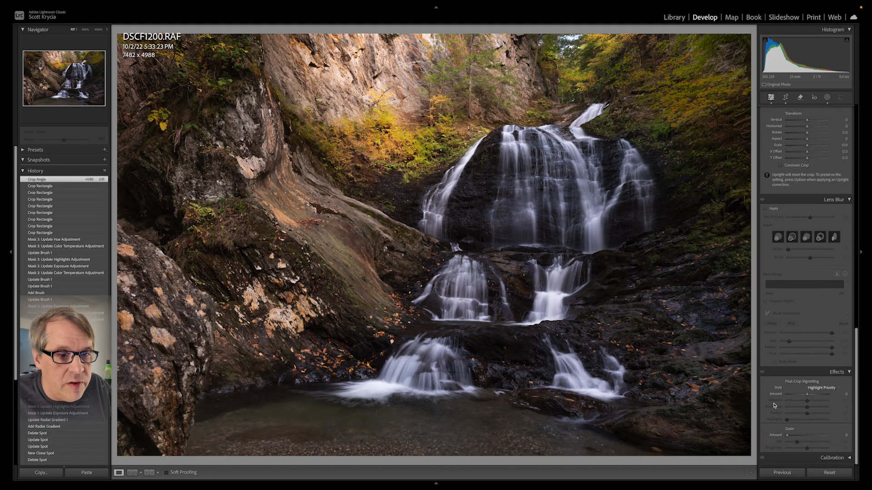
pyautogui.moveTo(807, 396); pyautogui.dragTo(805, 396)
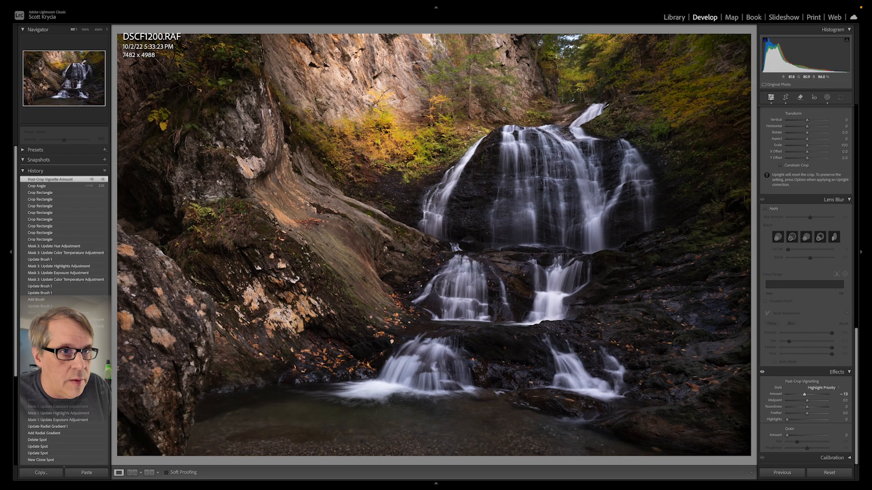
# Add a radial gradient mask over the middle of the waterfall and brighten it with Exposure 0.68 and Shadows 46
pyautogui.click(827, 97)
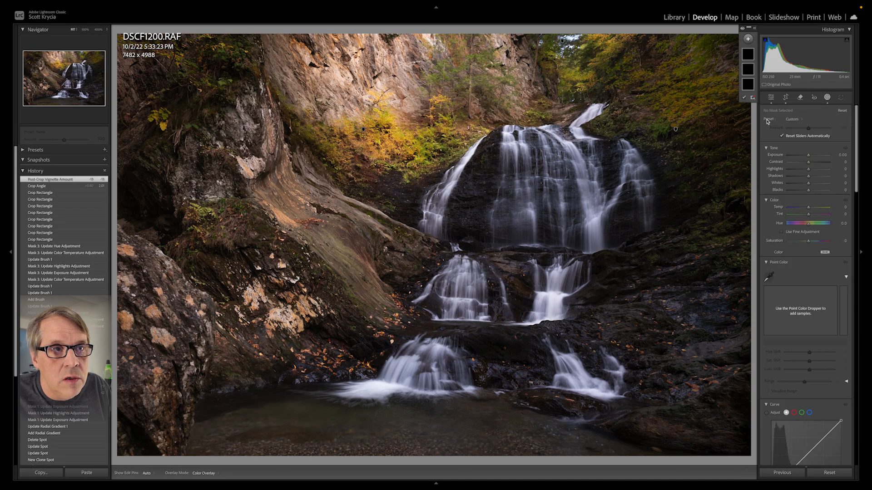
pyautogui.click(747, 40)
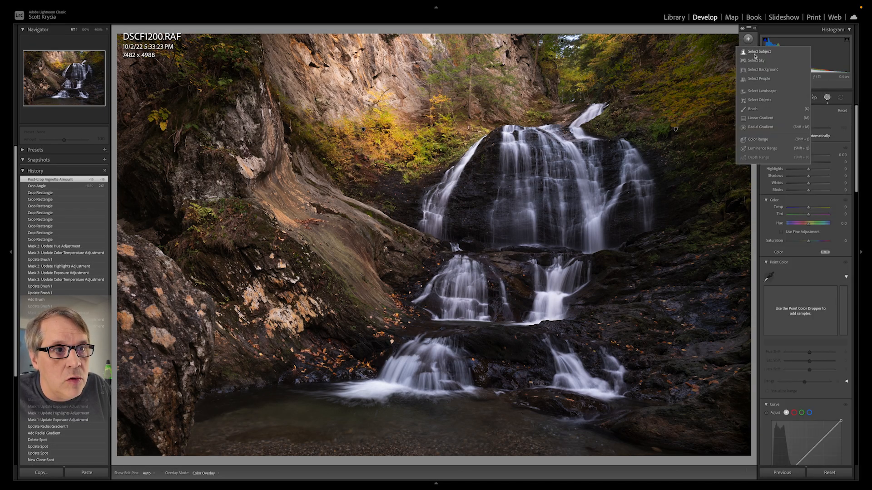
pyautogui.click(761, 127)
pyautogui.moveTo(491, 195); pyautogui.dragTo(581, 295)
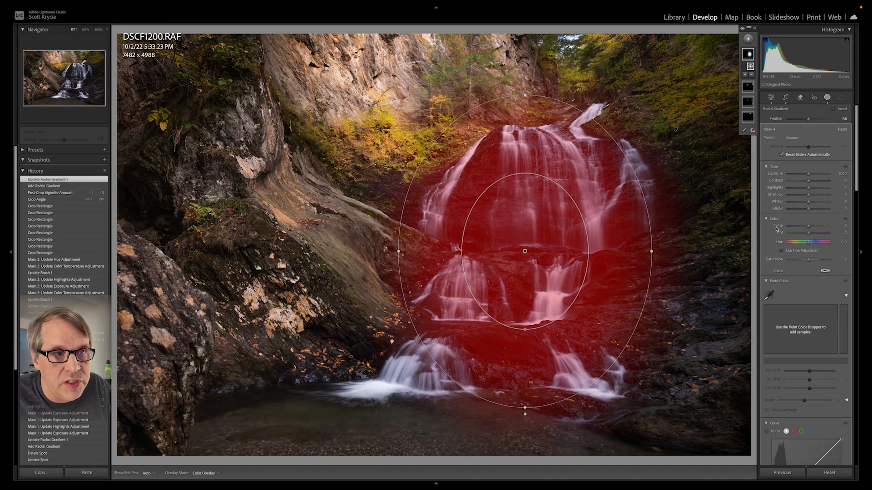
pyautogui.moveTo(809, 174); pyautogui.dragTo(812, 177)
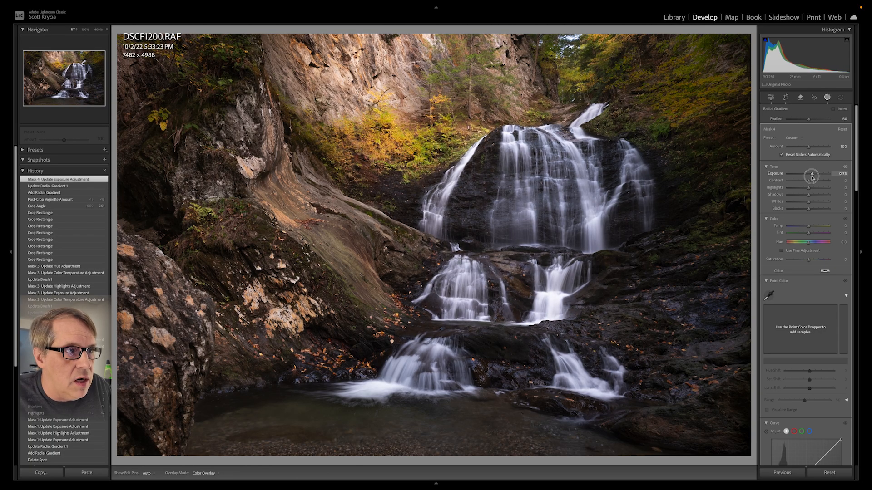
pyautogui.moveTo(813, 178); pyautogui.dragTo(819, 202)
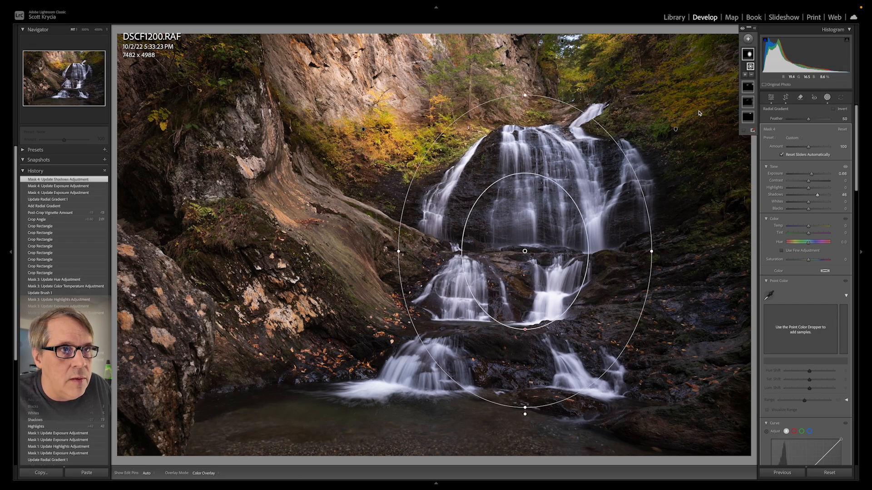
# Widen the waterfall's radial gradient mask toward the dark rocks on both sides
pyautogui.click(748, 39)
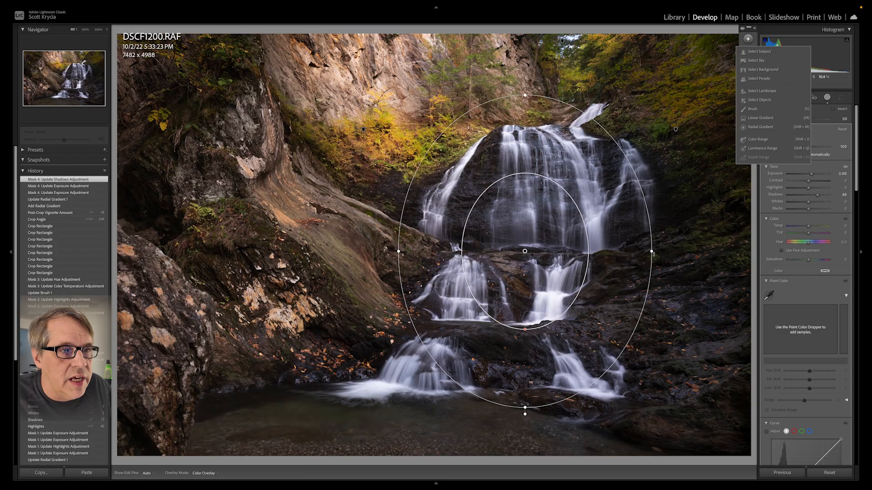
pyautogui.click(660, 255)
pyautogui.moveTo(651, 252); pyautogui.dragTo(683, 249)
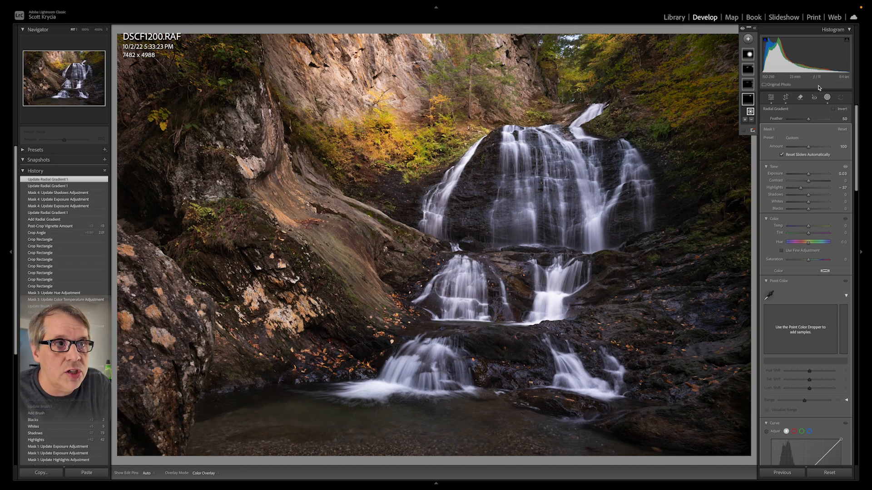
# Add a brush mask over the foreground pool and lower rocks, brighten it to Exposure 2.75 and cool it to Temp -11
pyautogui.click(748, 39)
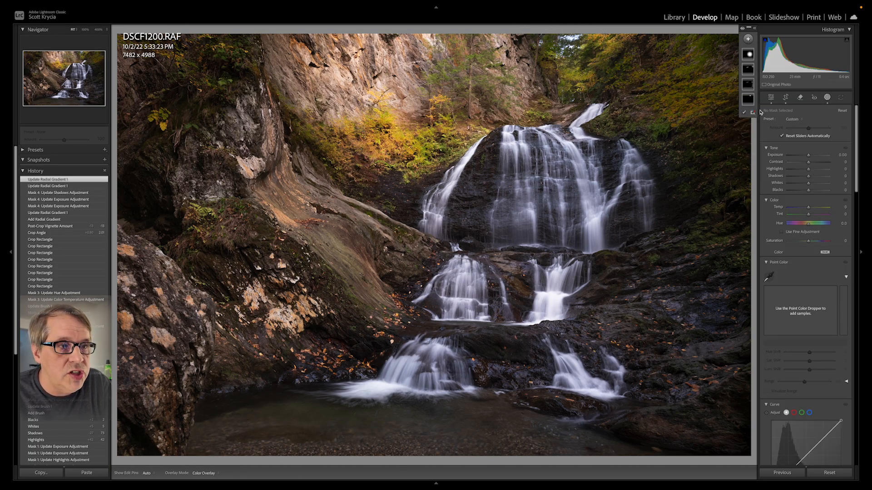
pyautogui.click(772, 90)
pyautogui.moveTo(363, 350)
pyautogui.mouseDown()
pyautogui.moveTo(504, 386)
pyautogui.moveTo(732, 418)
pyautogui.moveTo(444, 434)
pyautogui.moveTo(211, 423)
pyautogui.moveTo(443, 406)
pyautogui.moveTo(596, 360)
pyautogui.moveTo(442, 350)
pyautogui.moveTo(302, 414)
pyautogui.mouseUp()
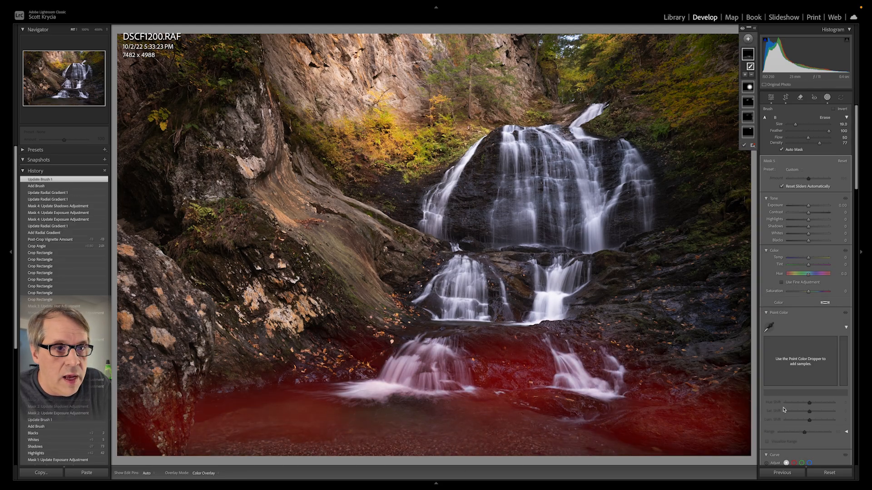
pyautogui.moveTo(809, 207); pyautogui.dragTo(820, 214)
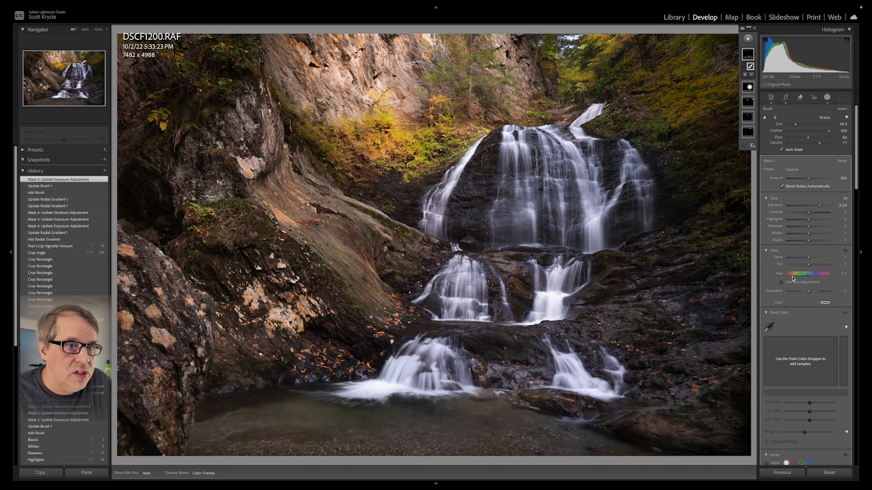
pyautogui.moveTo(819, 207)
pyautogui.mouseDown()
pyautogui.moveTo(849, 221)
pyautogui.moveTo(822, 216)
pyautogui.mouseUp()
pyautogui.moveTo(809, 258)
pyautogui.mouseDown()
pyautogui.moveTo(785, 256)
pyautogui.moveTo(807, 263)
pyautogui.mouseUp()
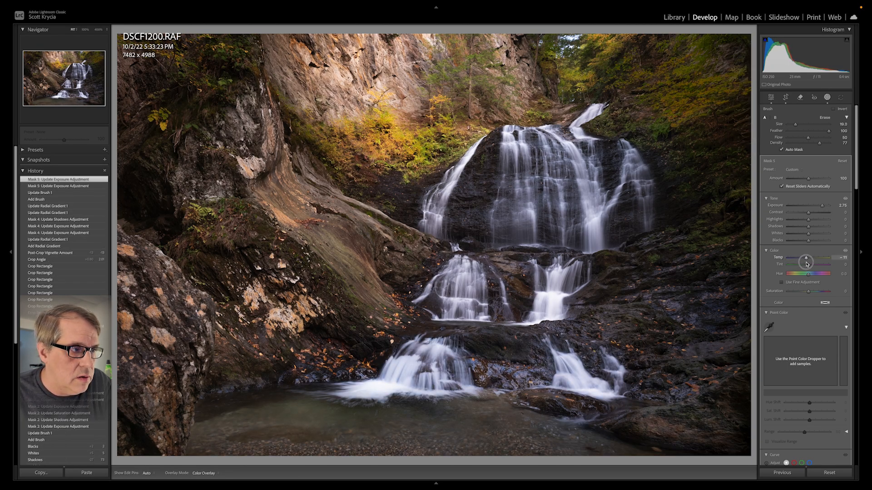
pyautogui.moveTo(807, 263); pyautogui.dragTo(807, 264)
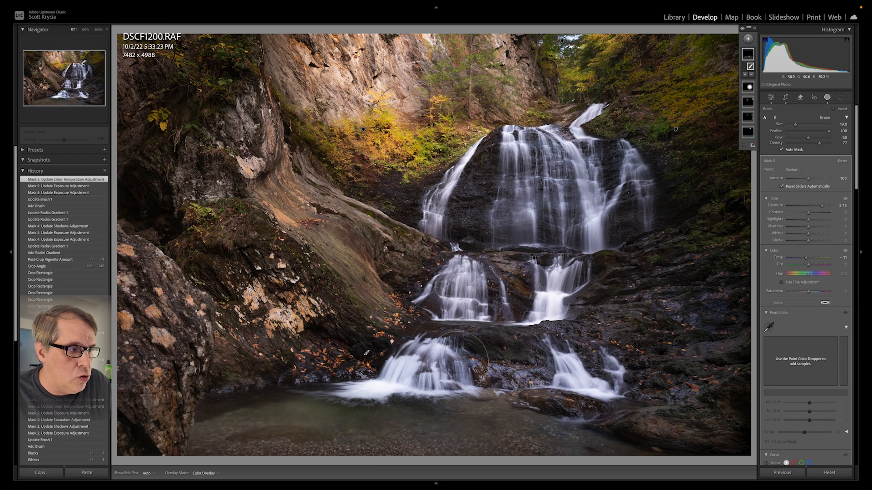
# Refine the foreground brush mask over the lower left cascade with the edit pins hidden, and reduce its Exposure to about 1.7
pyautogui.press('h')
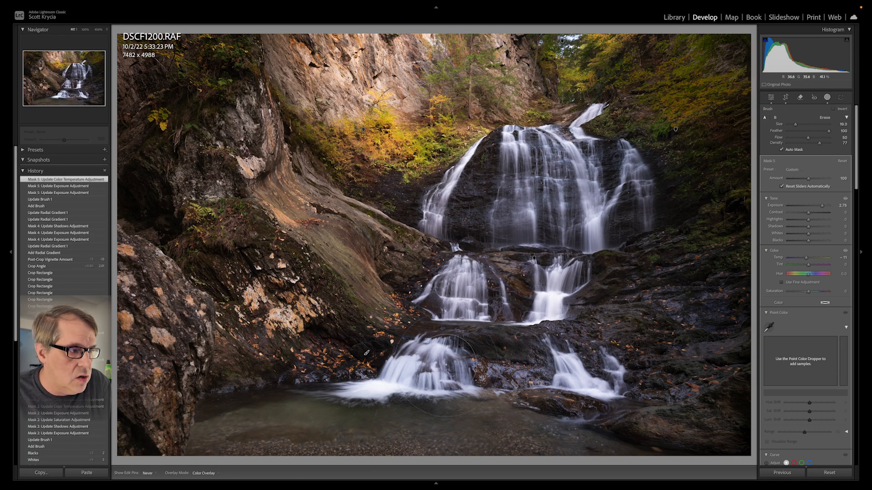
pyautogui.moveTo(417, 380)
pyautogui.mouseDown()
pyautogui.moveTo(407, 367)
pyautogui.moveTo(455, 354)
pyautogui.mouseUp()
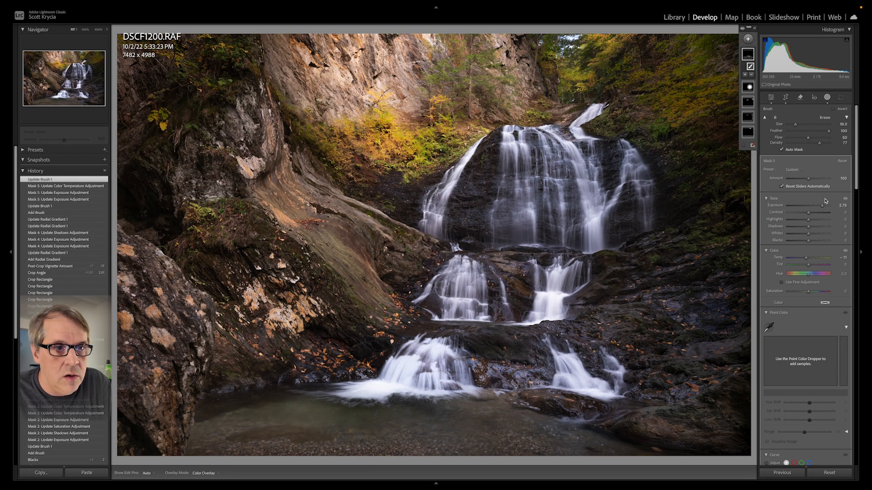
pyautogui.moveTo(822, 207); pyautogui.dragTo(816, 205)
pyautogui.moveTo(812, 259); pyautogui.dragTo(814, 262)
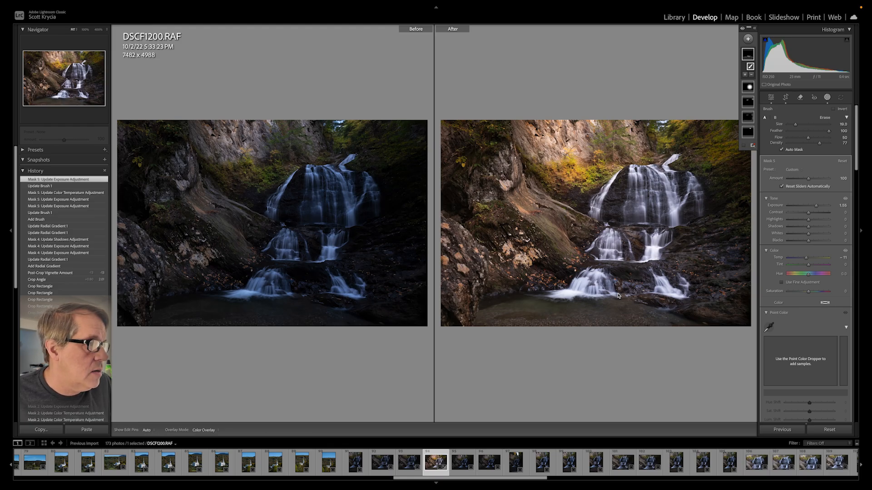
# Heal the small distracting spot in the foliage beside the top of the waterfall and return to the basic adjustments
pyautogui.press('q')
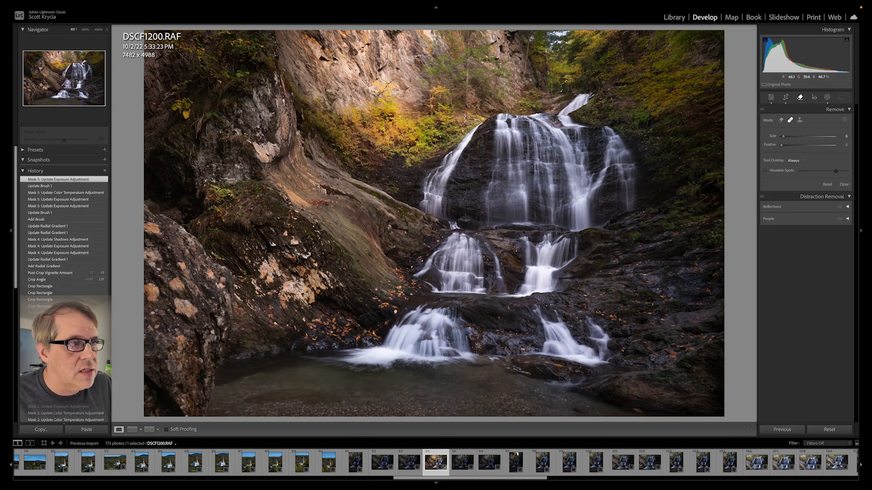
pyautogui.click(464, 116)
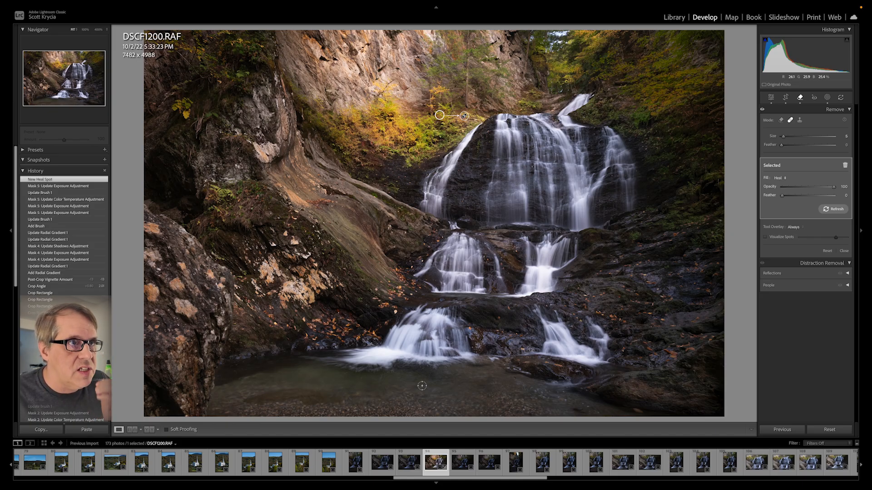
pyautogui.click(668, 18)
pyautogui.click(705, 17)
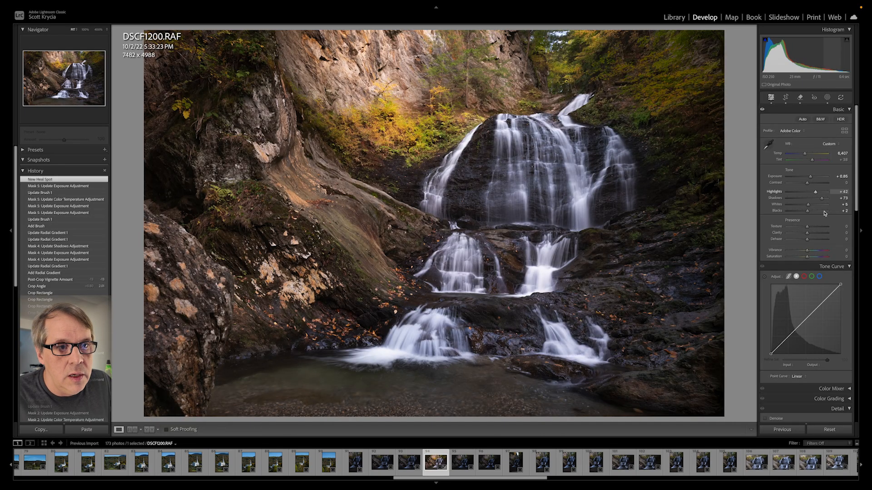
# Compare extreme positive and negative Clarity on the whole photo, ending on a slightly soft Clarity of -10
pyautogui.moveTo(807, 233); pyautogui.dragTo(843, 242)
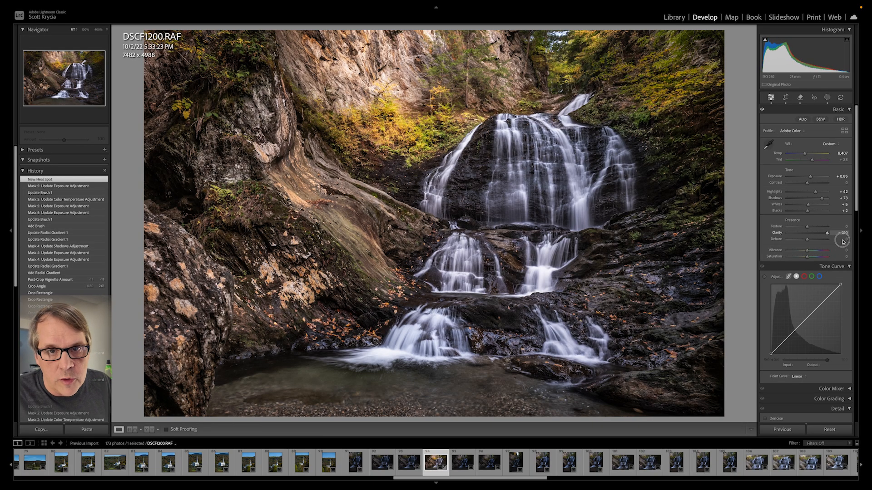
pyautogui.moveTo(843, 242); pyautogui.dragTo(791, 242)
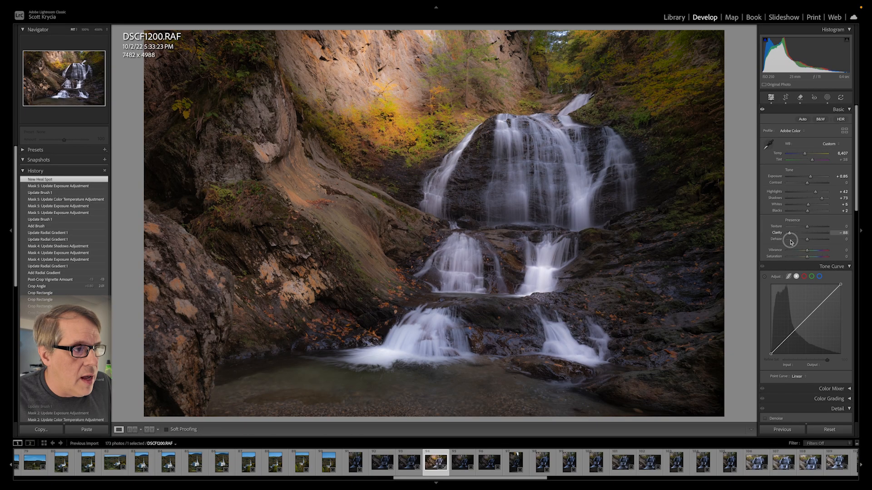
pyautogui.moveTo(791, 242); pyautogui.dragTo(807, 244)
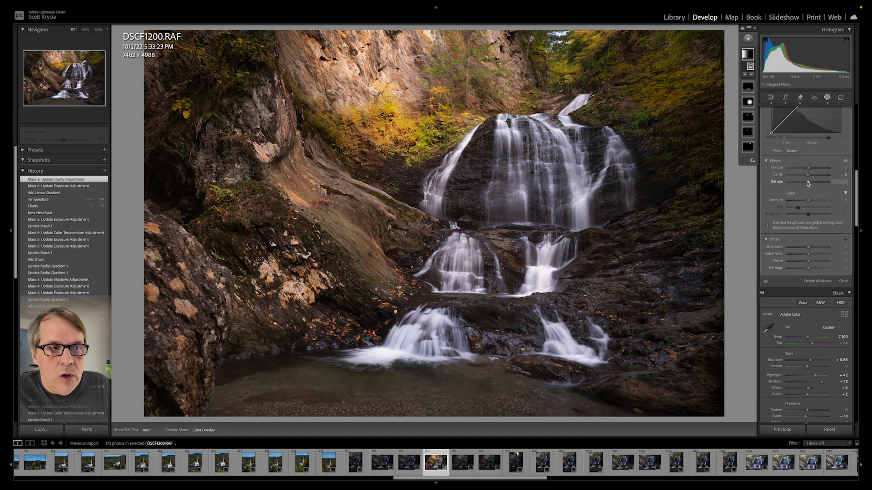
# Delete the linear gradient mask over the left rocks and draw a new one inward from the photo's left edge with Clarity about -26
pyautogui.click(338, 252)
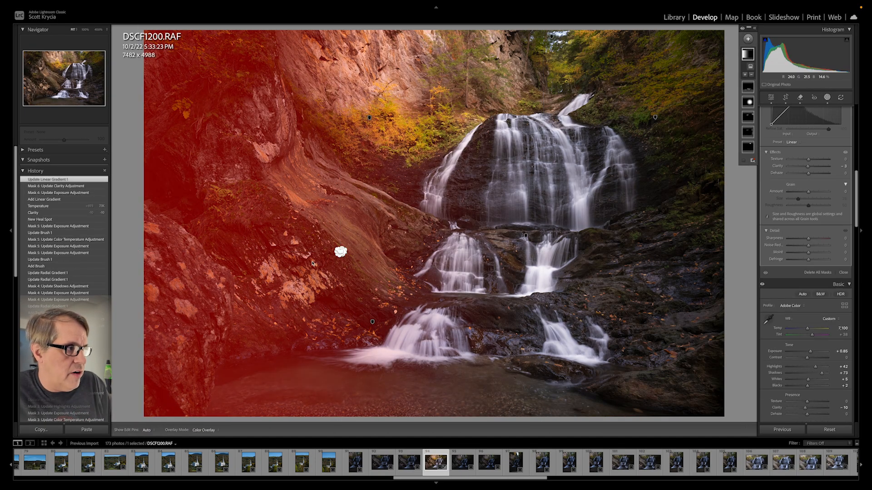
pyautogui.press('Delete')
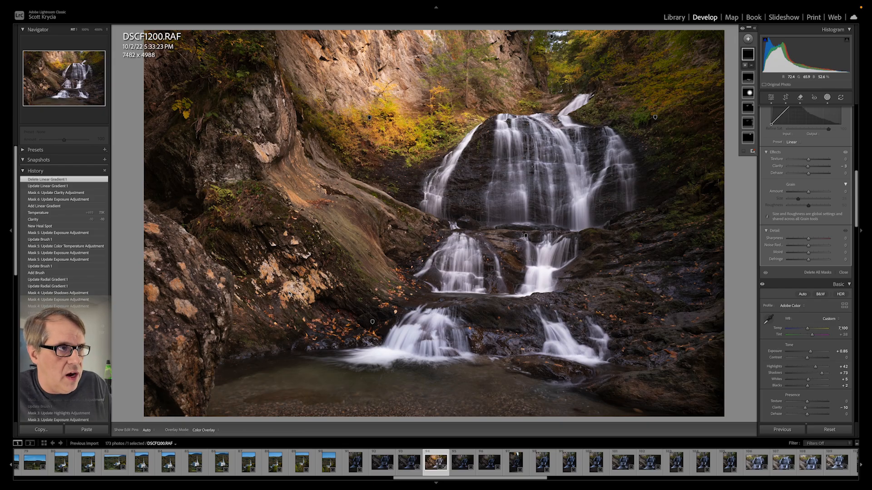
pyautogui.click(745, 40)
pyautogui.click(749, 119)
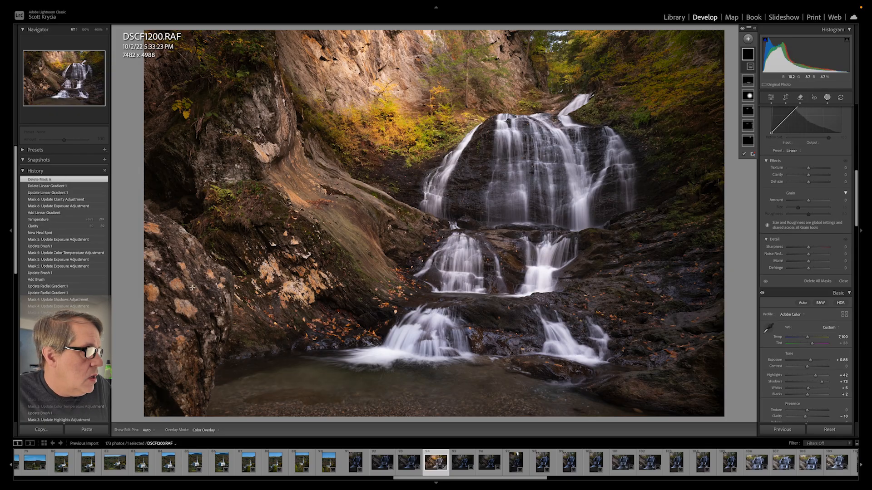
pyautogui.moveTo(138, 260); pyautogui.dragTo(303, 258)
pyautogui.moveTo(810, 176); pyautogui.dragTo(804, 176)
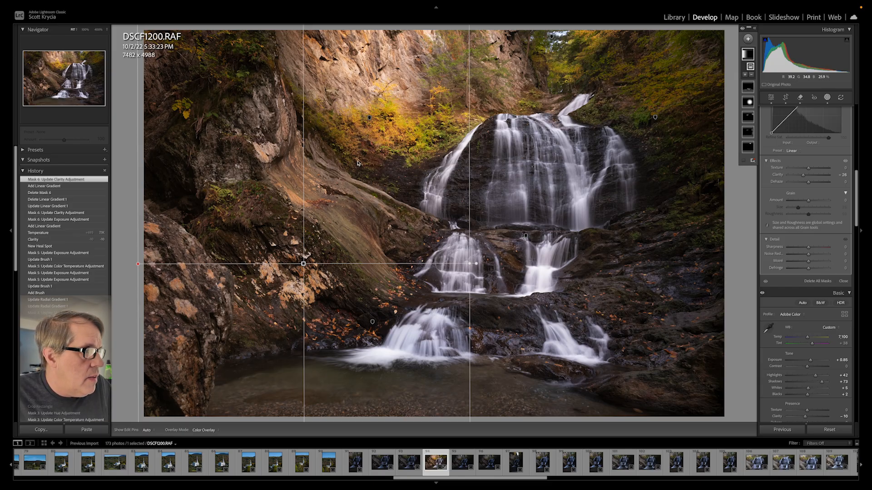
# Heal away the yellow leaves on the dark upper-left rock using an enlarged heal brush that covers the whole cluster
pyautogui.moveTo(752, 49)
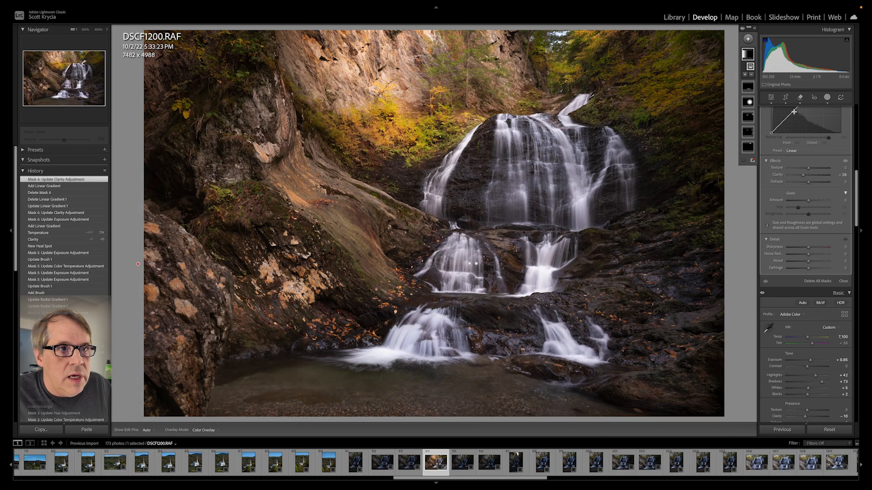
pyautogui.click(800, 97)
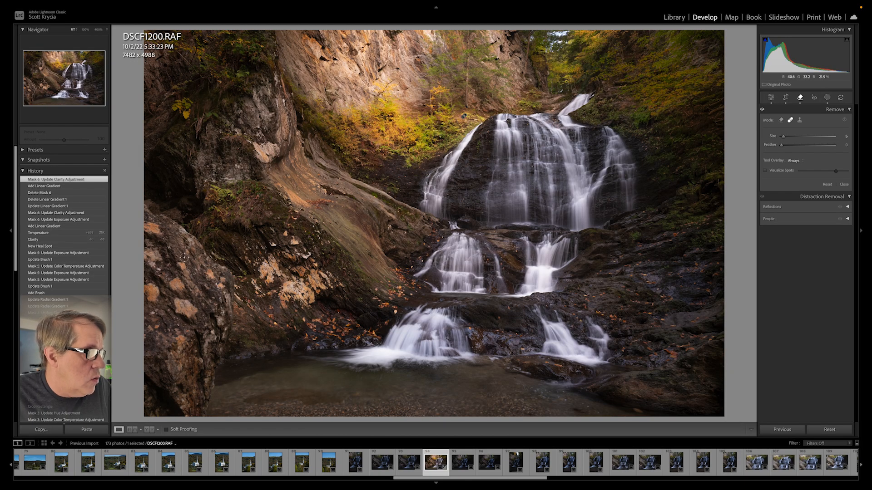
pyautogui.scroll(5, 184, 113)
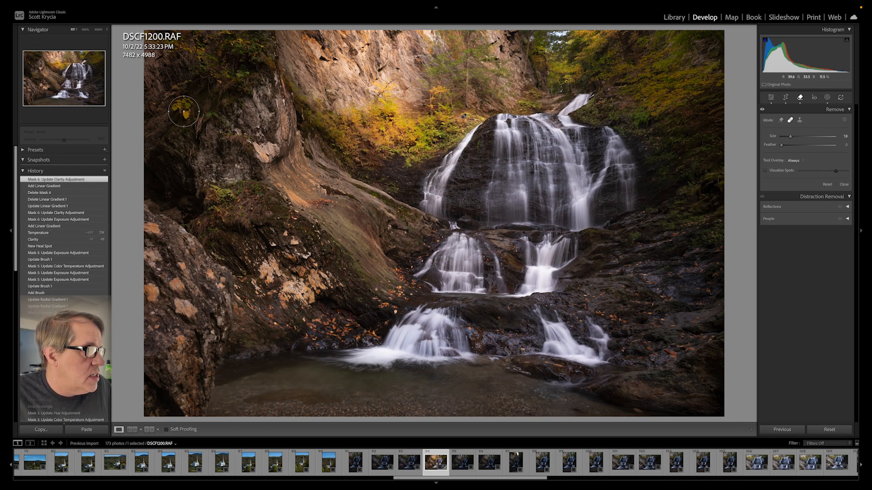
pyautogui.click(183, 111)
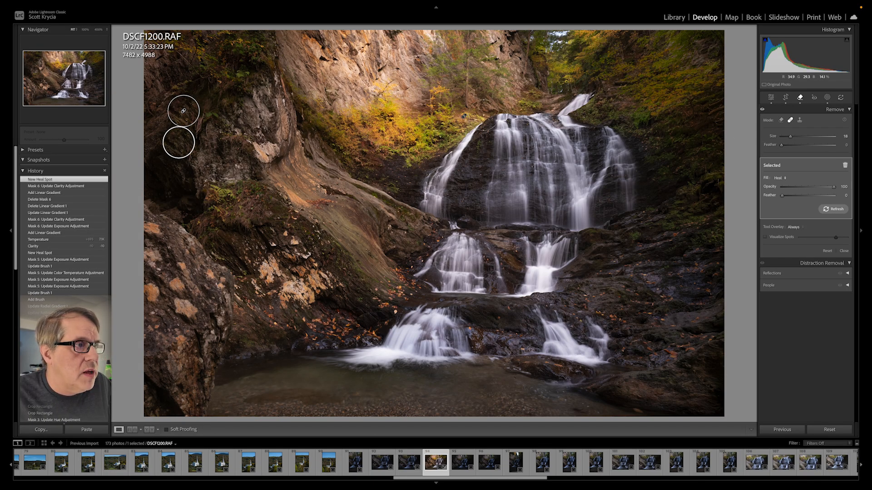
# Clone out the thin distractions on the cliff above the yellow foliage with a very small brush, and compare before and after side by side
pyautogui.scroll(-5, 369, 178)
pyautogui.scroll(-2, 355, 186)
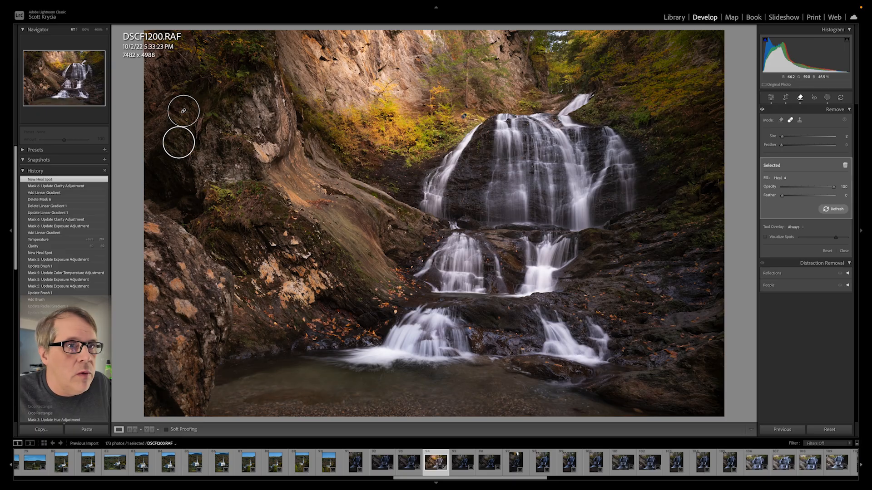
pyautogui.click(800, 121)
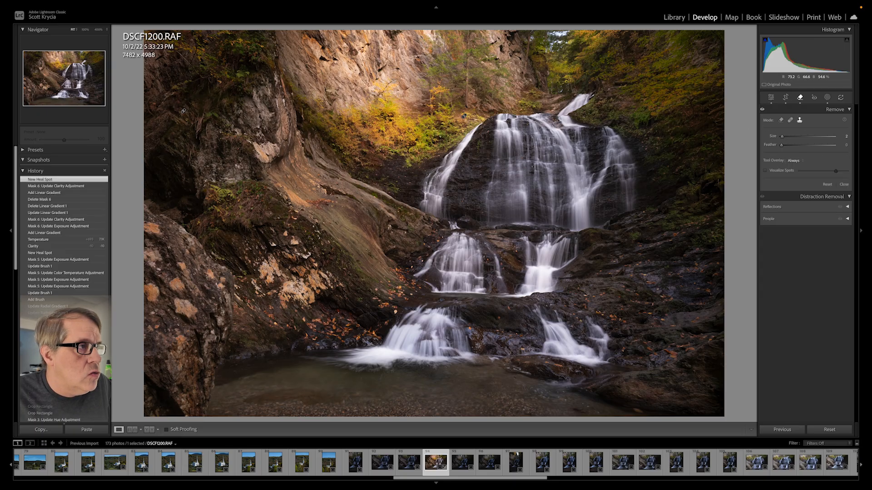
pyautogui.moveTo(378, 91); pyautogui.dragTo(390, 82)
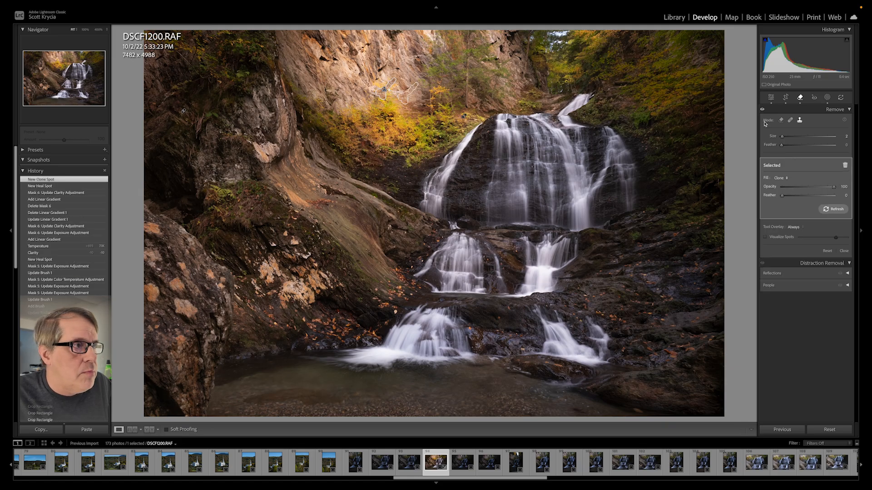
pyautogui.click(407, 90)
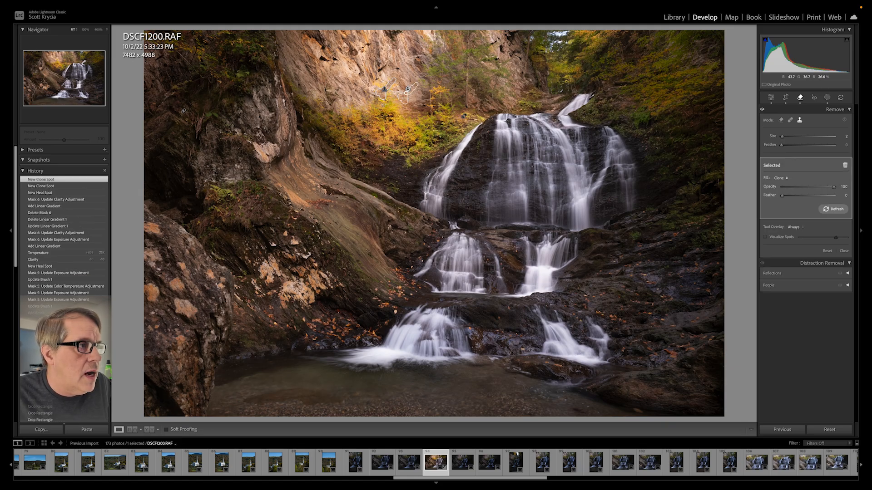
pyautogui.press('y')
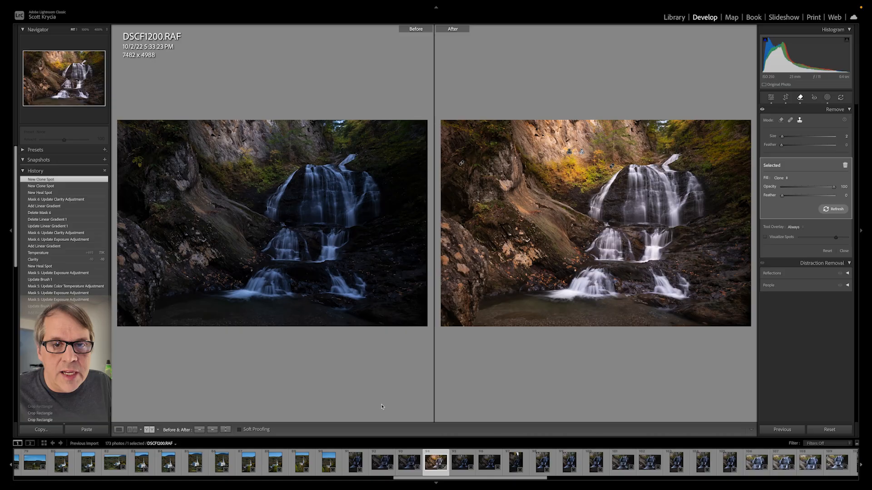